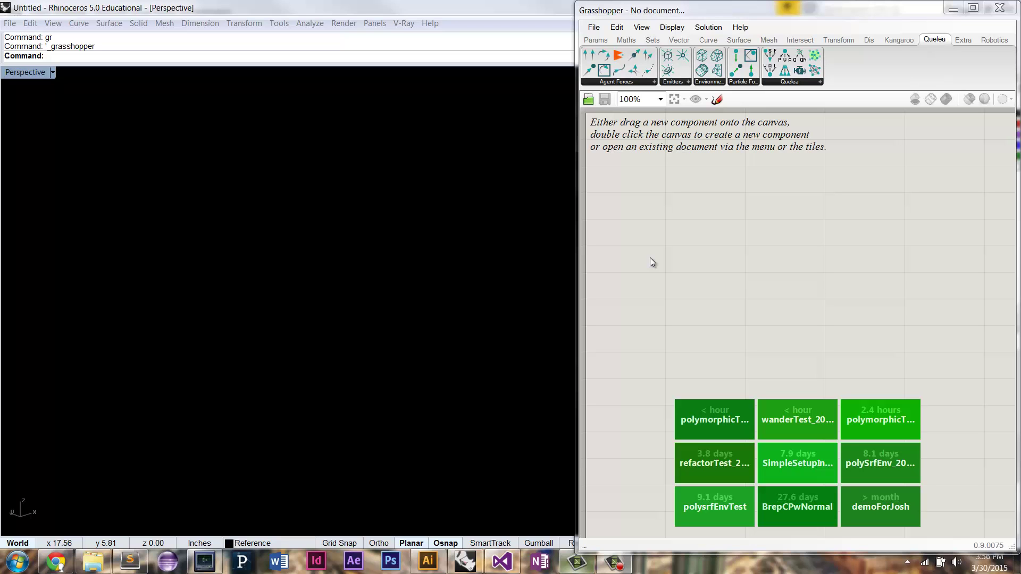
- Place Engine, System and point emitter components, wiring the emitter into System's E input and System into Engine's S input
{"action": "left_click_drag", "start_coordinate": [784, 70], "coordinate": [798, 216]}
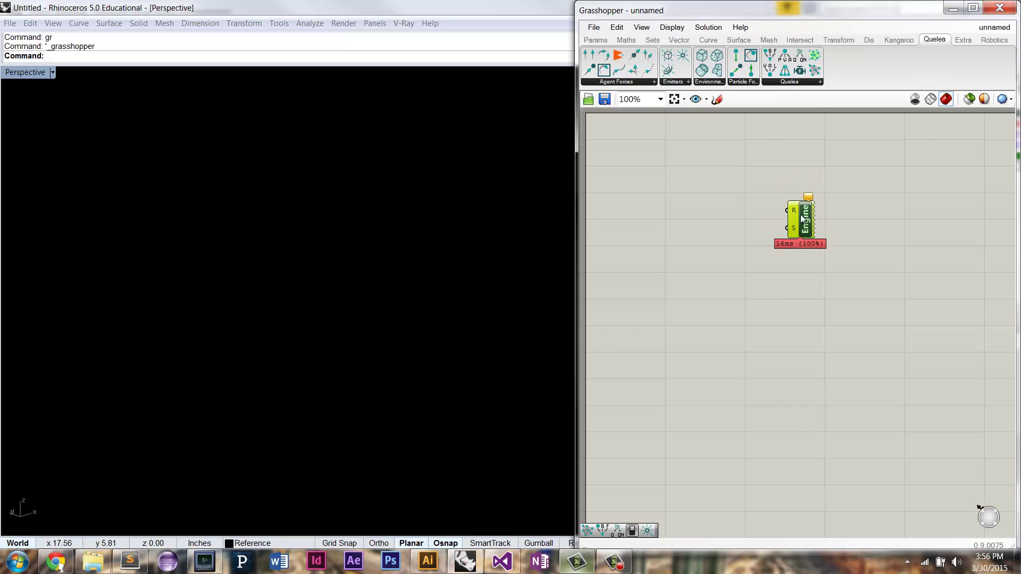
{"action": "left_click_drag", "start_coordinate": [733, 205], "coordinate": [788, 229]}
{"action": "left_click_drag", "start_coordinate": [682, 55], "coordinate": [713, 220]}
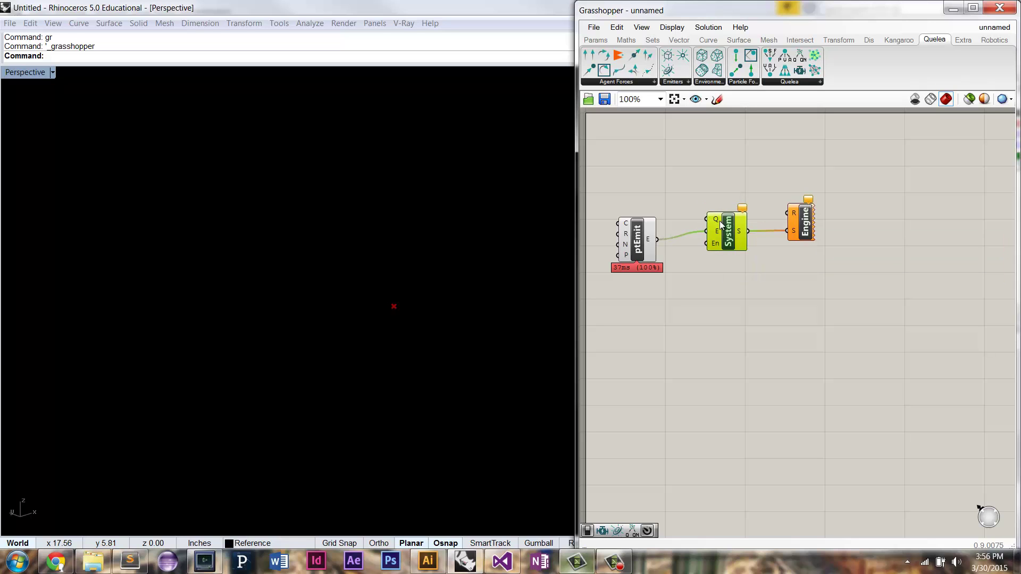
{"action": "mouse_move", "coordinate": [716, 220]}
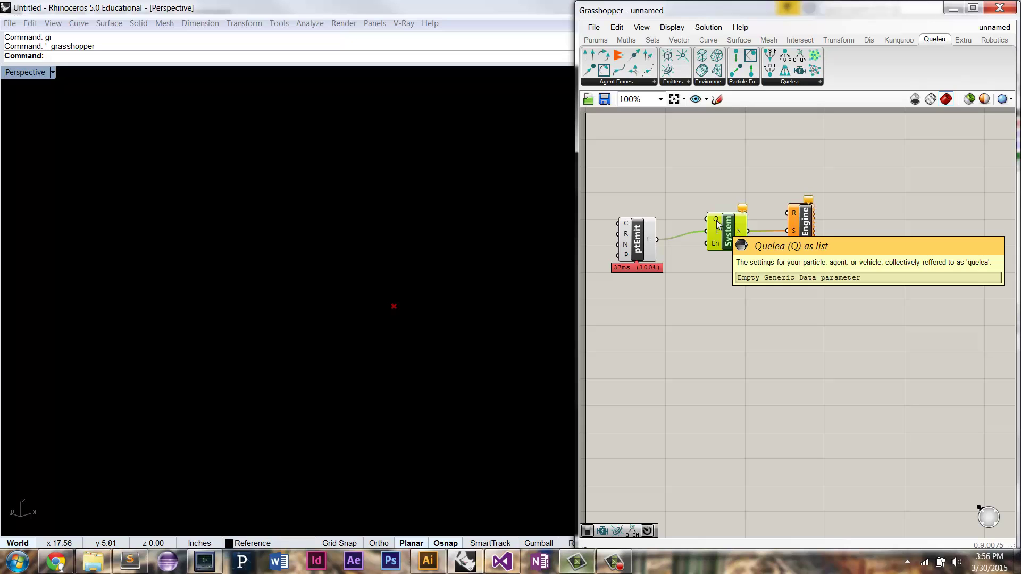
{"action": "left_click_drag", "start_coordinate": [639, 245], "coordinate": [667, 257]}
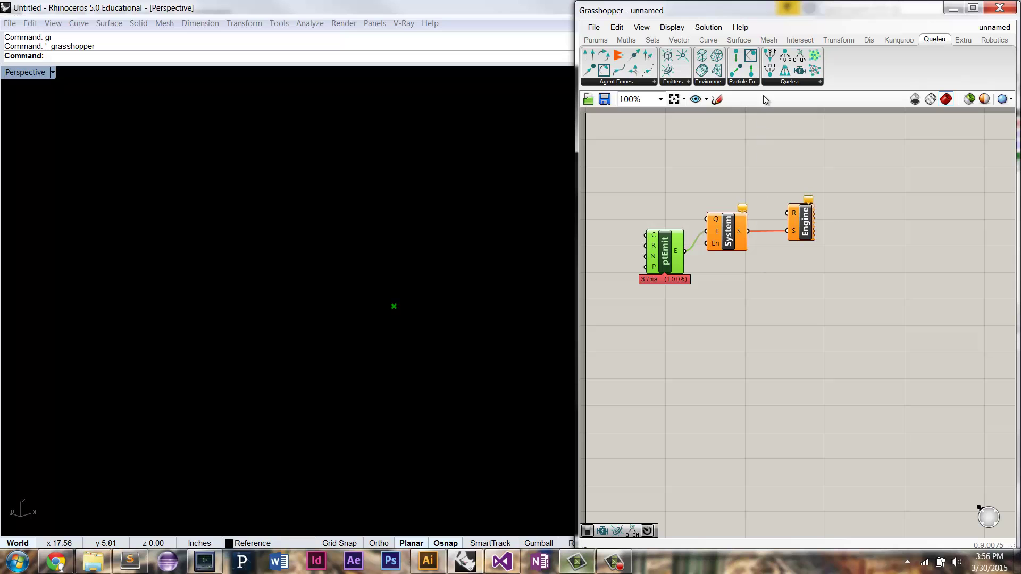
- Add a Construct Agent component above the point emitter and remove the duplicate Agent
{"action": "left_click_drag", "start_coordinate": [769, 57], "coordinate": [668, 176]}
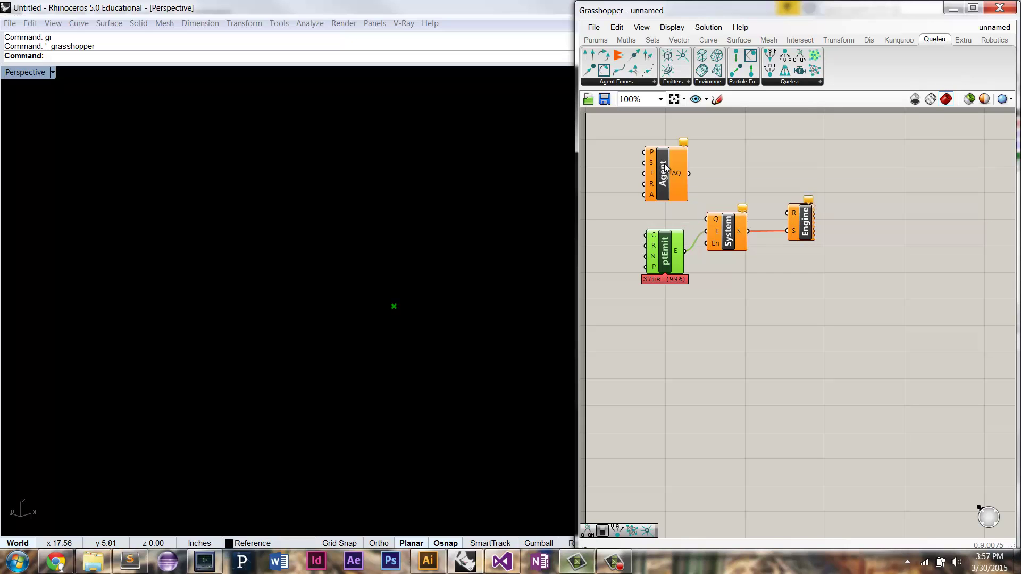
{"action": "left_click_drag", "start_coordinate": [664, 167], "coordinate": [665, 175]}
{"action": "left_click_drag", "start_coordinate": [768, 60], "coordinate": [656, 176]}
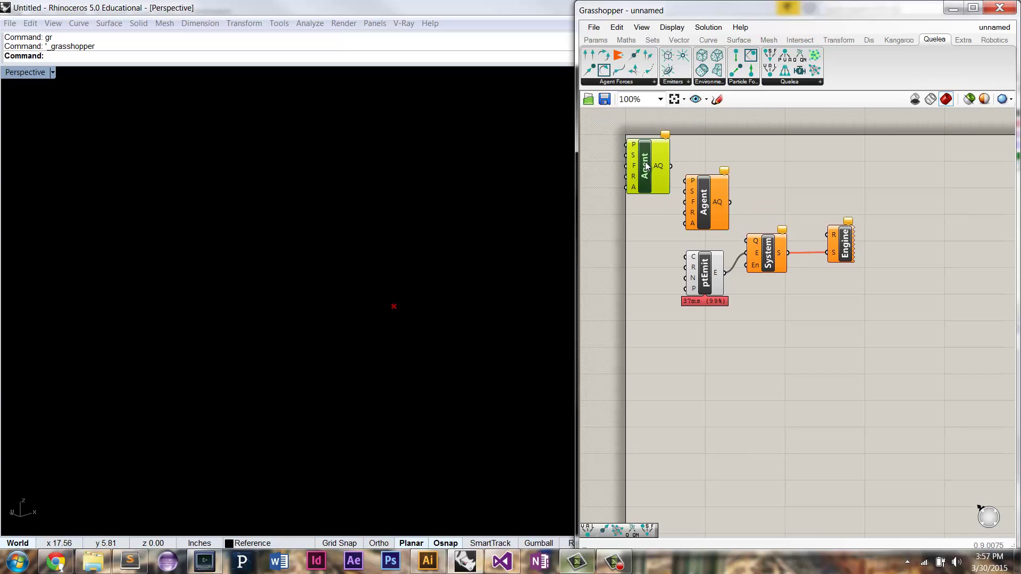
{"action": "key", "text": "Delete"}
- Add a Construct Particle component beside the Agent component and examine its velocity, acceleration, lifespan and mass inputs
{"action": "left_click_drag", "start_coordinate": [774, 71], "coordinate": [646, 167]}
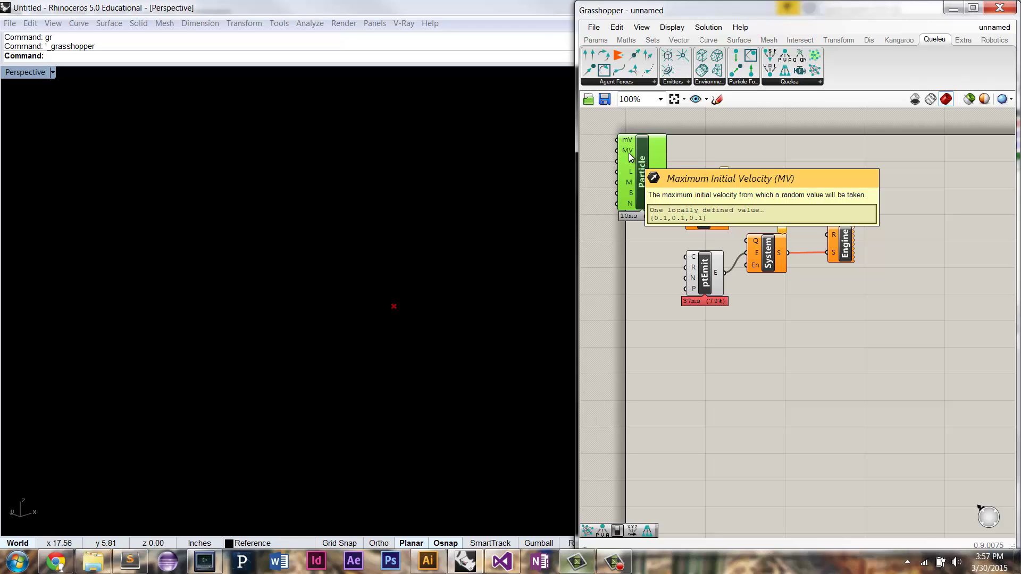
{"action": "key", "text": "XF86AudioRaiseVolume"}
{"action": "mouse_move", "coordinate": [629, 161]}
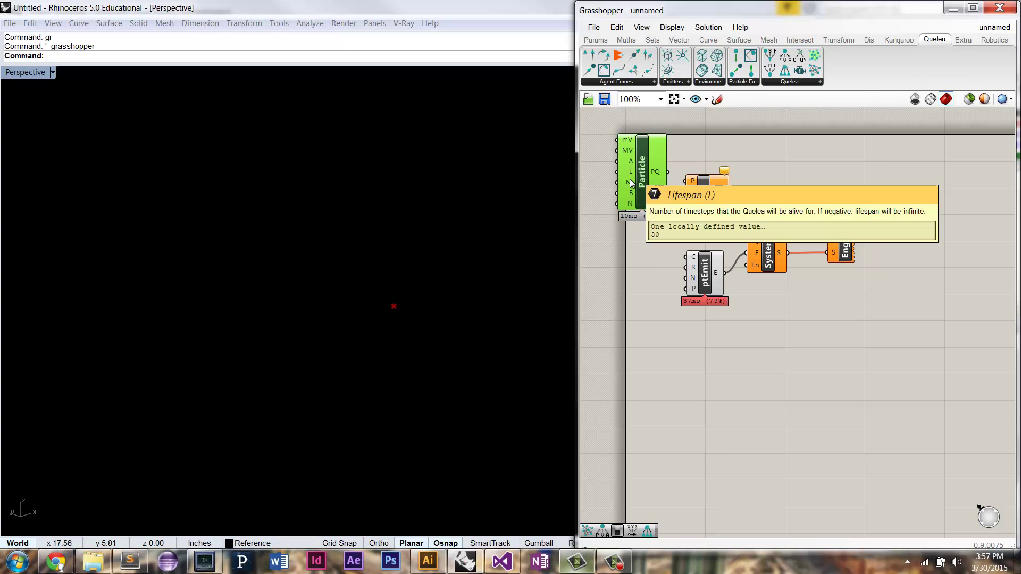
{"action": "mouse_move", "coordinate": [629, 184]}
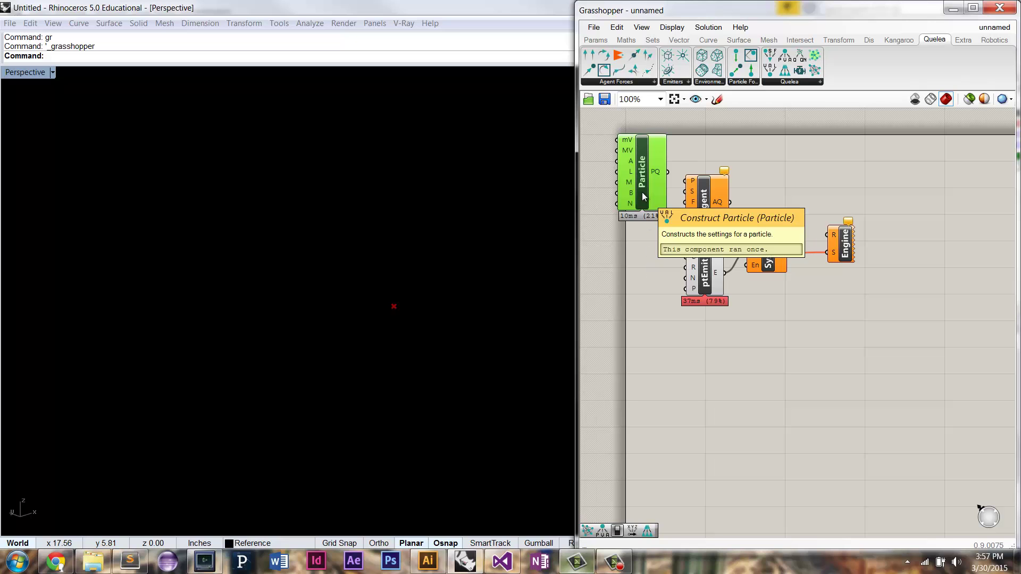
{"action": "left_click_drag", "start_coordinate": [642, 174], "coordinate": [649, 178]}
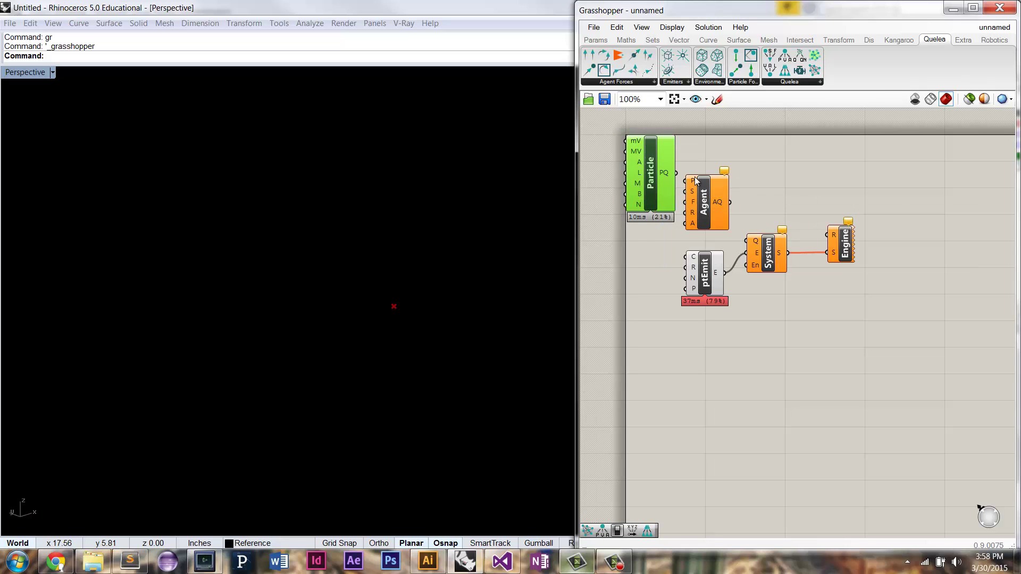
- Wire the Particle output into the Agent's P input and the Agent output into the System's Q input
{"action": "left_click_drag", "start_coordinate": [676, 174], "coordinate": [708, 193]}
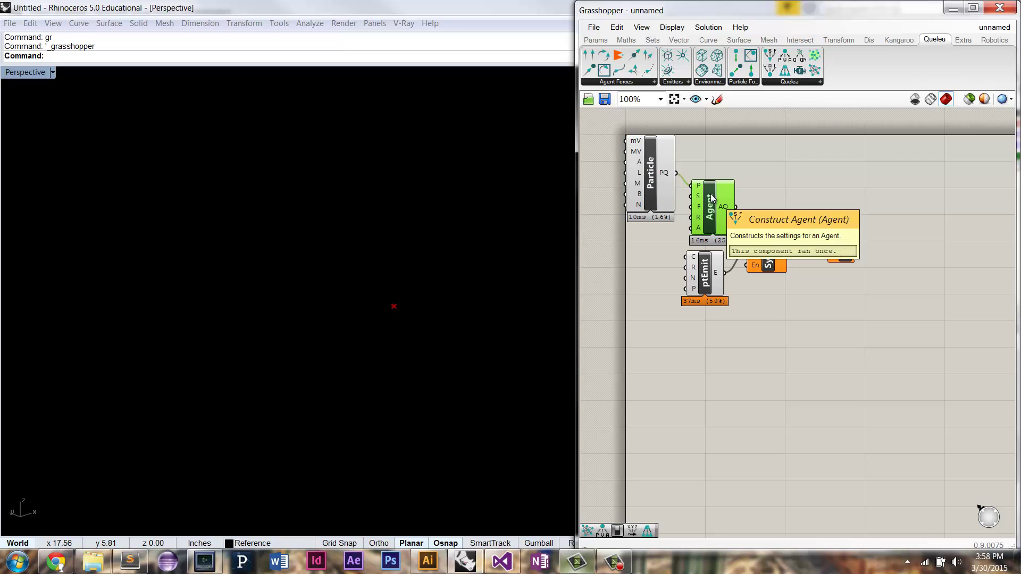
{"action": "mouse_move", "coordinate": [698, 196]}
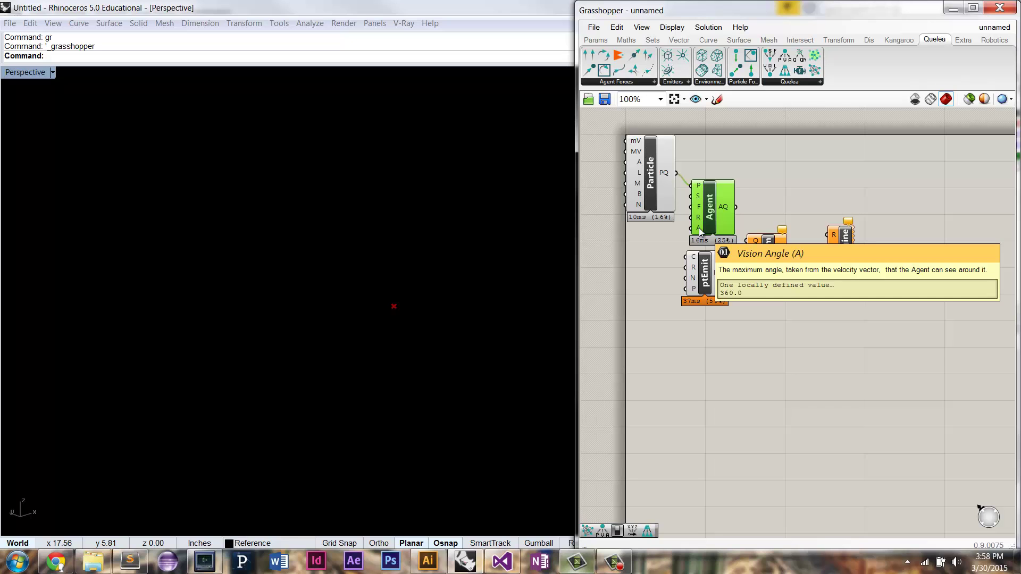
{"action": "left_click_drag", "start_coordinate": [736, 208], "coordinate": [765, 257]}
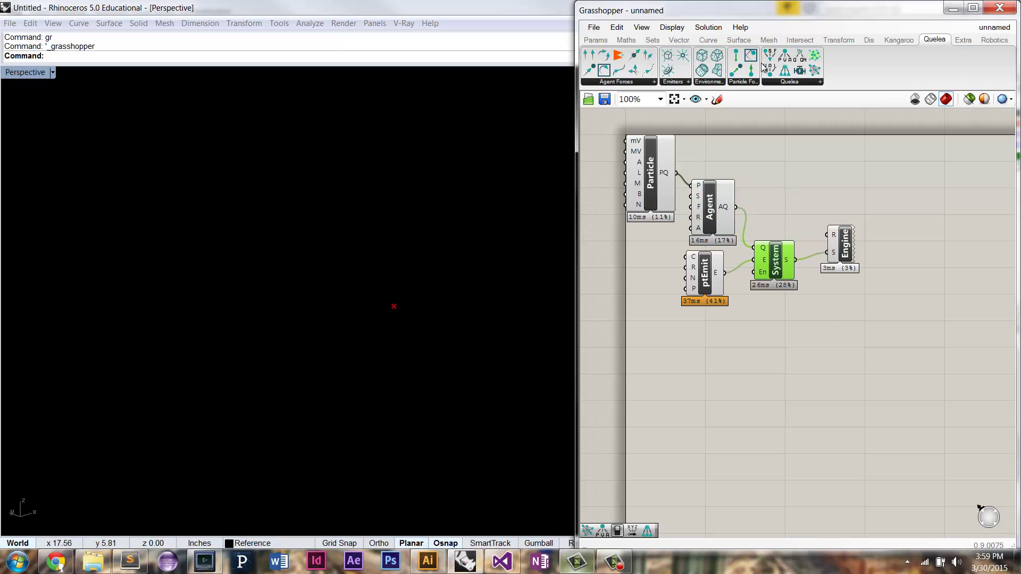
- Add DeSystem and DeQuelea components, feeding the System output into DeSystem and its Q output into DeQuelea
{"action": "left_click_drag", "start_coordinate": [786, 67], "coordinate": [861, 357]}
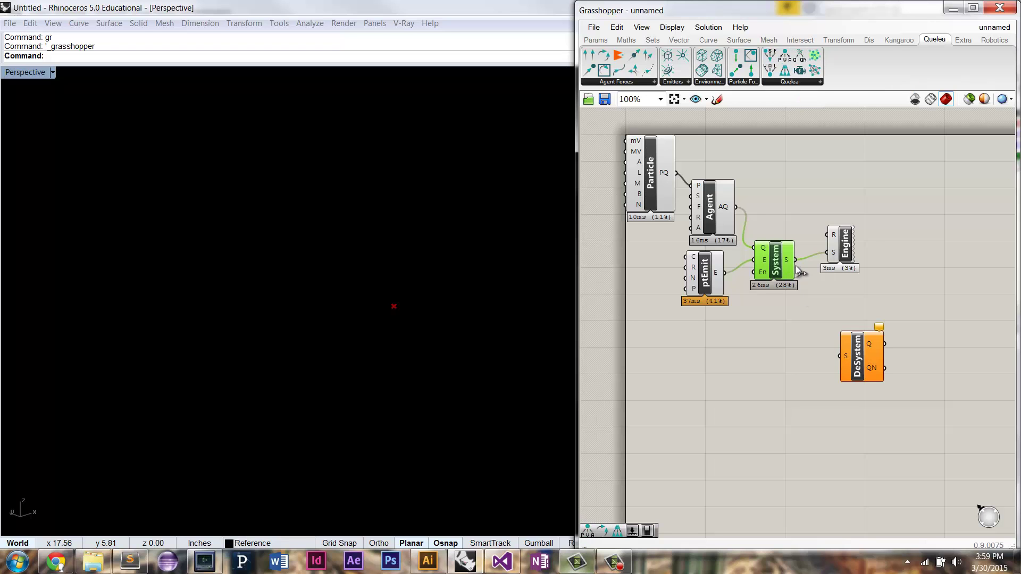
{"action": "left_click_drag", "start_coordinate": [795, 260], "coordinate": [826, 335]}
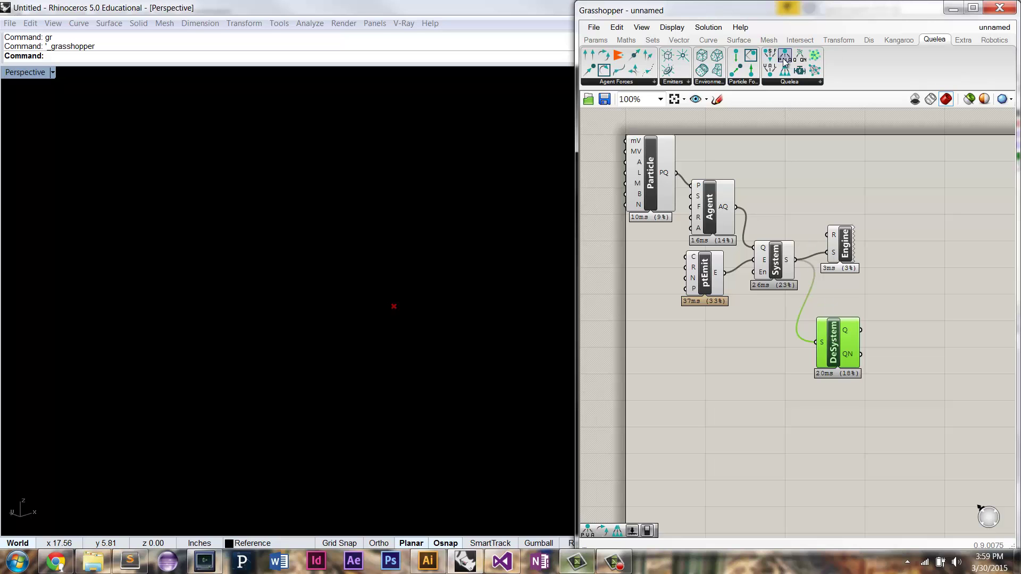
{"action": "left_click_drag", "start_coordinate": [785, 58], "coordinate": [899, 329]}
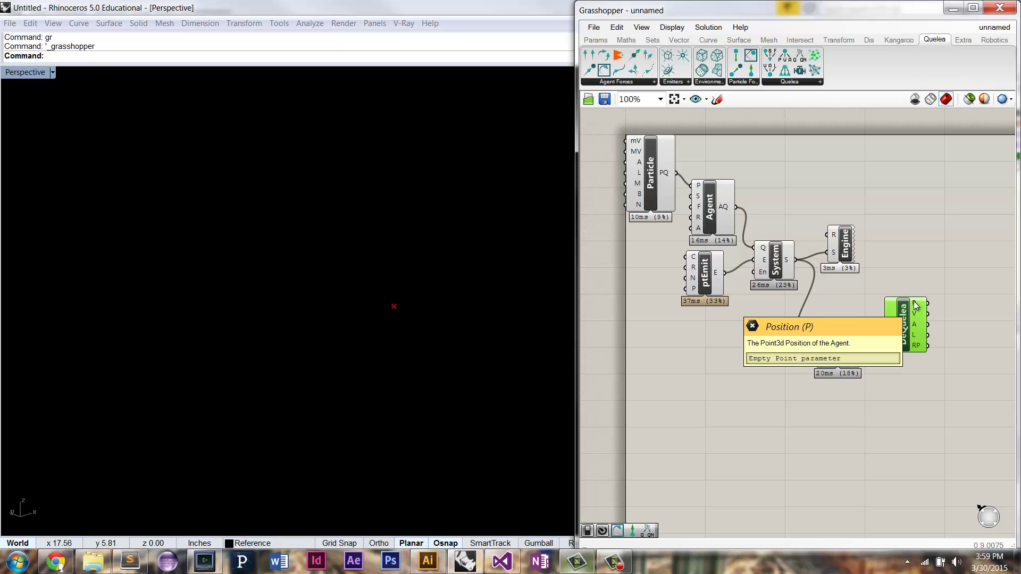
- Add a Timer with a 20 ms interval and attach it to the Engine and System components
{"action": "double_click", "coordinate": [780, 206]}
{"action": "type", "text": "timer"}
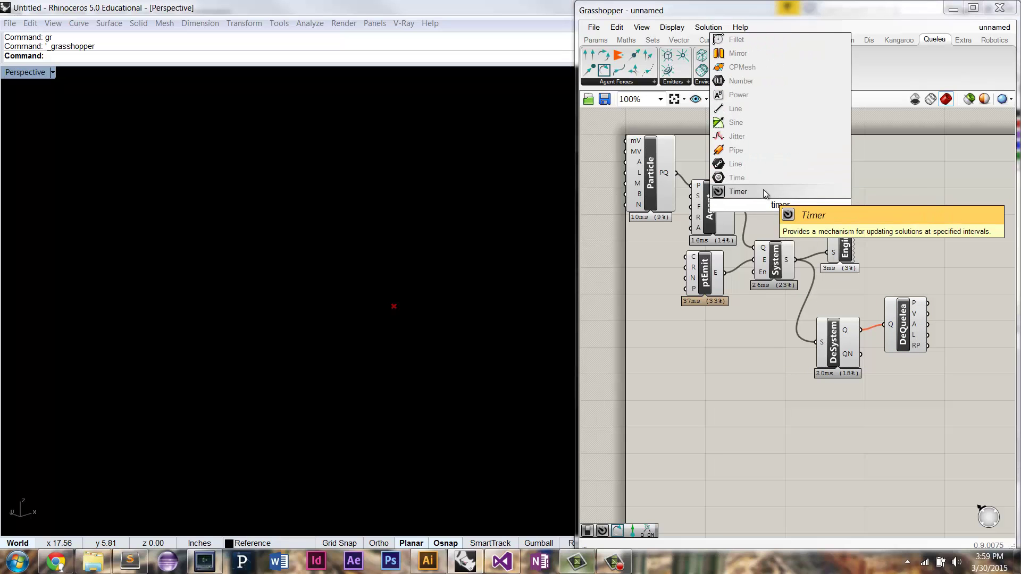
{"action": "left_click", "coordinate": [763, 189]}
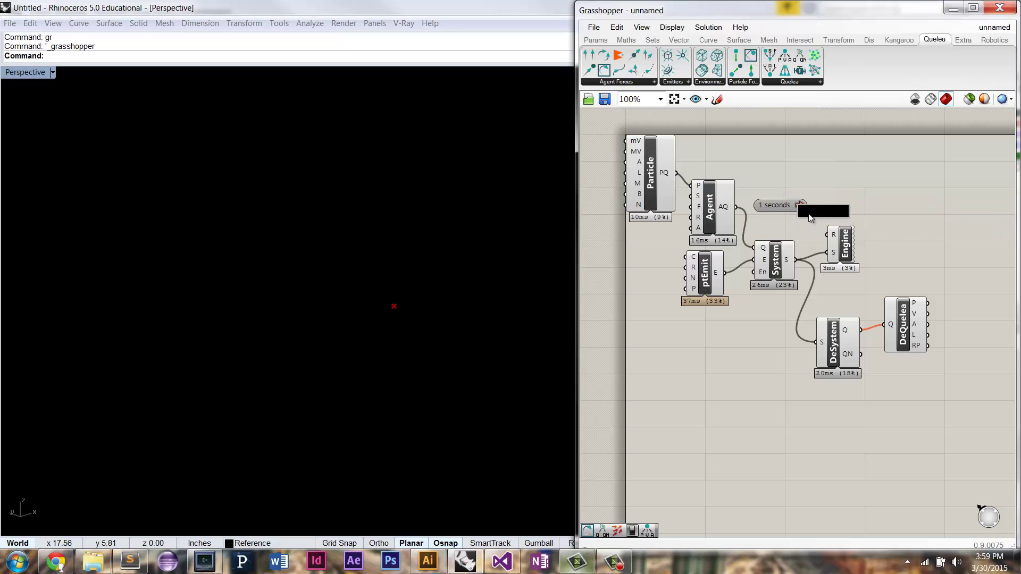
{"action": "right_click", "coordinate": [780, 206]}
{"action": "mouse_move", "coordinate": [856, 255]}
{"action": "left_click_drag", "start_coordinate": [845, 223], "coordinate": [844, 234]}
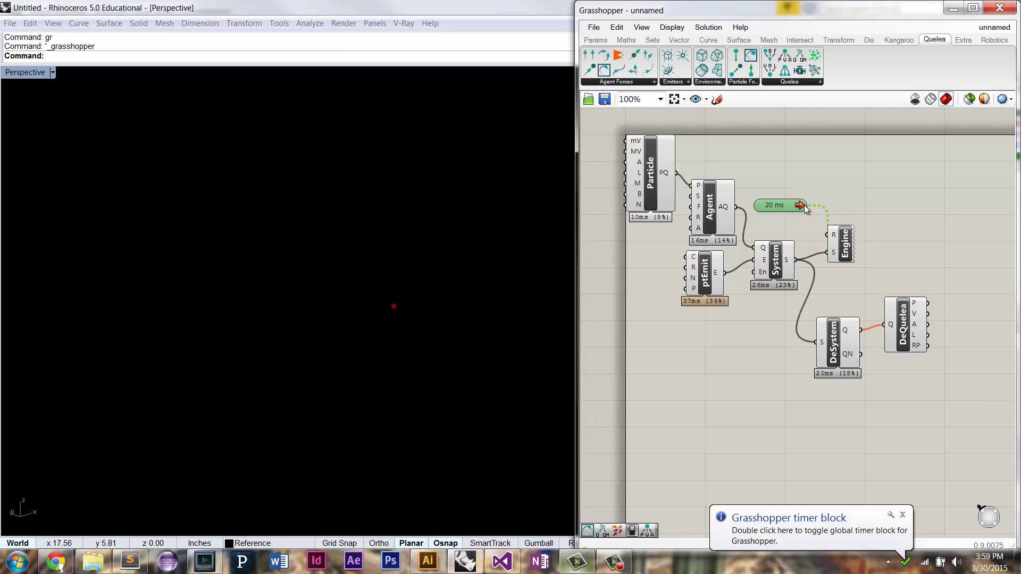
{"action": "left_click_drag", "start_coordinate": [804, 205], "coordinate": [789, 247]}
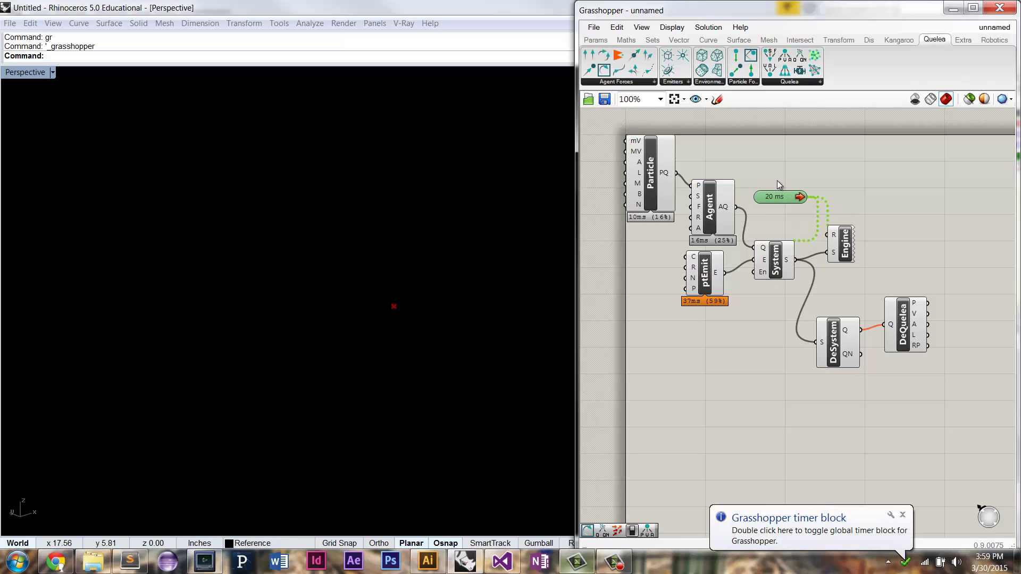
- Add a Boolean Toggle set to False and connect it to the Engine's R input to run the simulation
{"action": "double_click", "coordinate": [779, 221]}
{"action": "type", "text": "boo"}
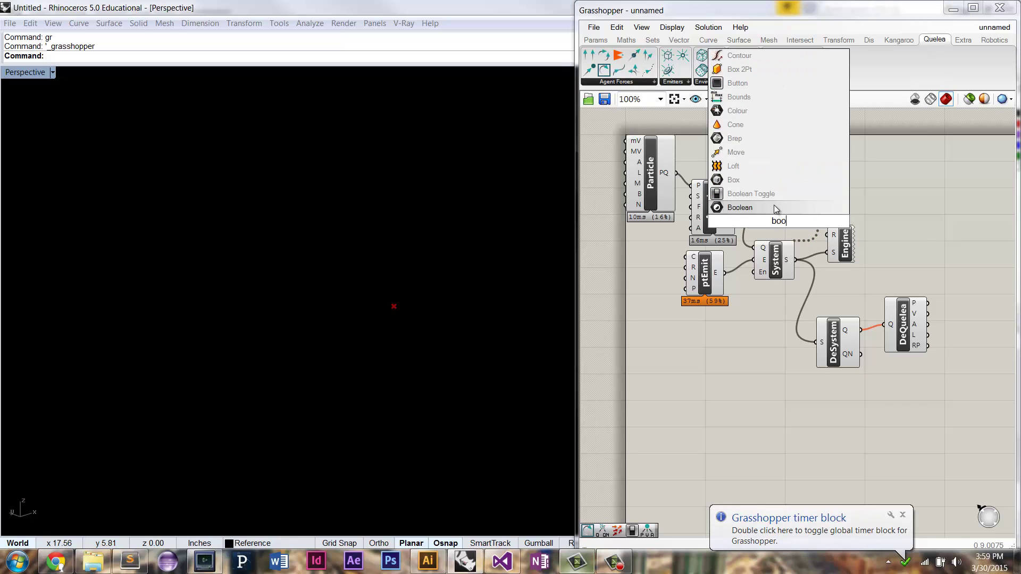
{"action": "key", "text": "Return"}
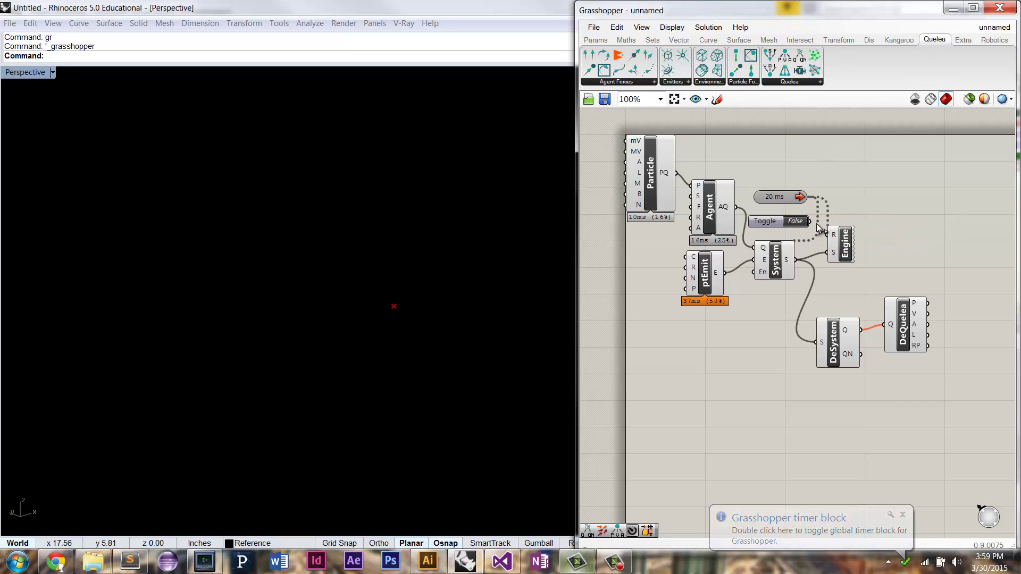
{"action": "left_click_drag", "start_coordinate": [825, 230], "coordinate": [825, 230]}
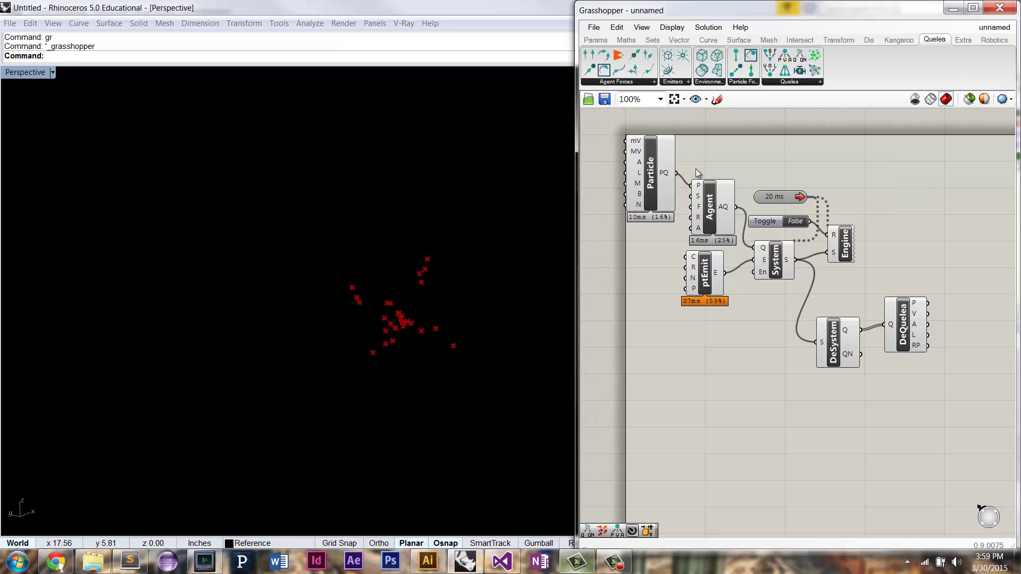
- Replace the Agent source on the System's Q input with the Particle output and move the Agent component up beside Particle
{"action": "right_click_drag", "start_coordinate": [738, 190], "coordinate": [730, 195]}
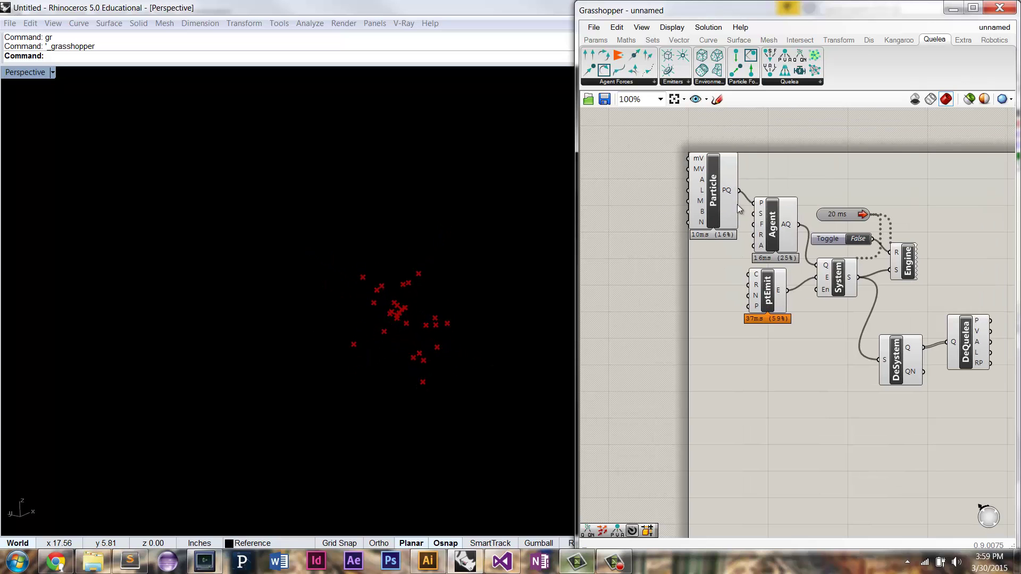
{"action": "left_click_drag", "start_coordinate": [739, 191], "coordinate": [820, 265]}
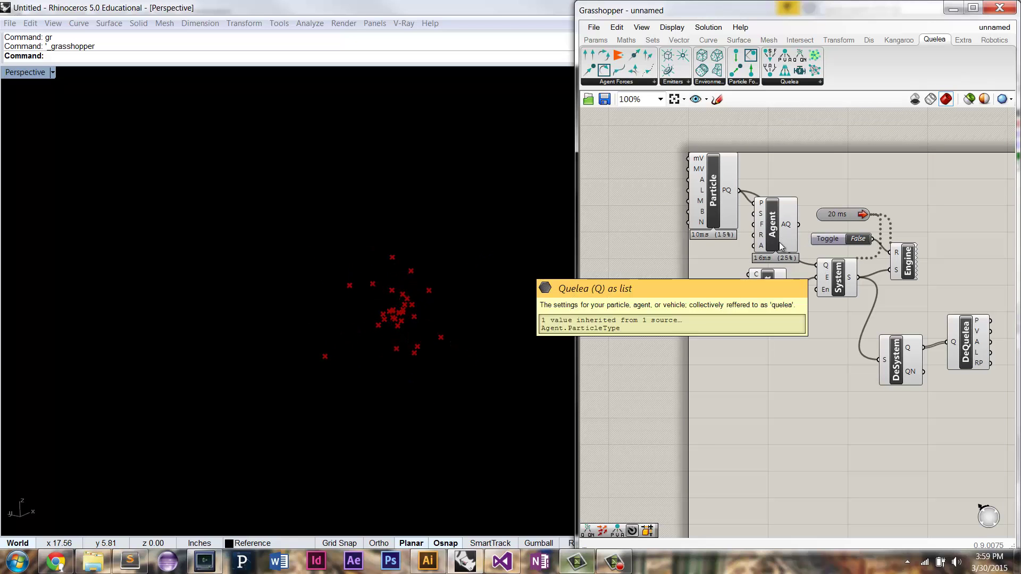
{"action": "left_click_drag", "start_coordinate": [778, 235], "coordinate": [785, 190]}
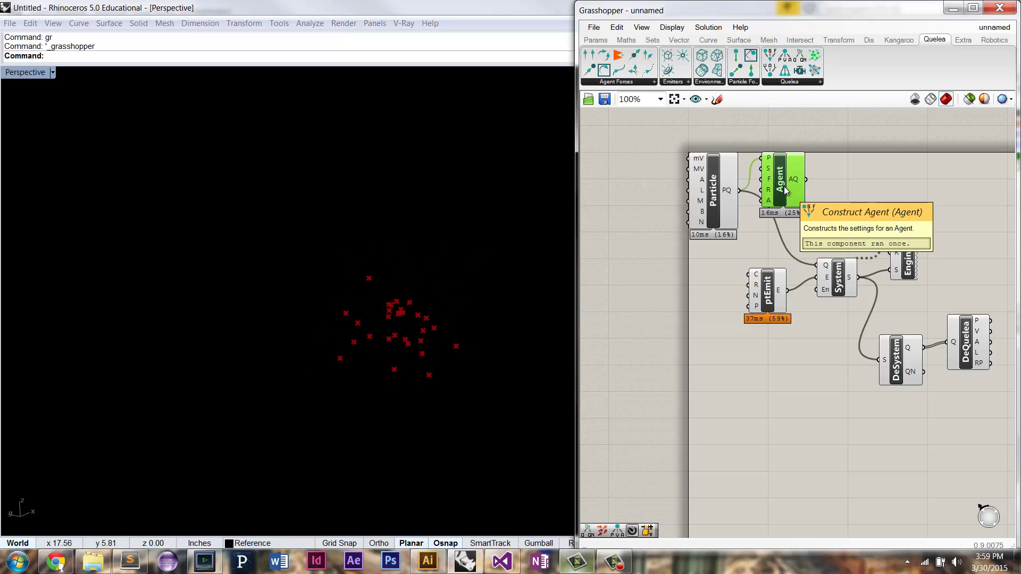
{"action": "left_click", "coordinate": [665, 206]}
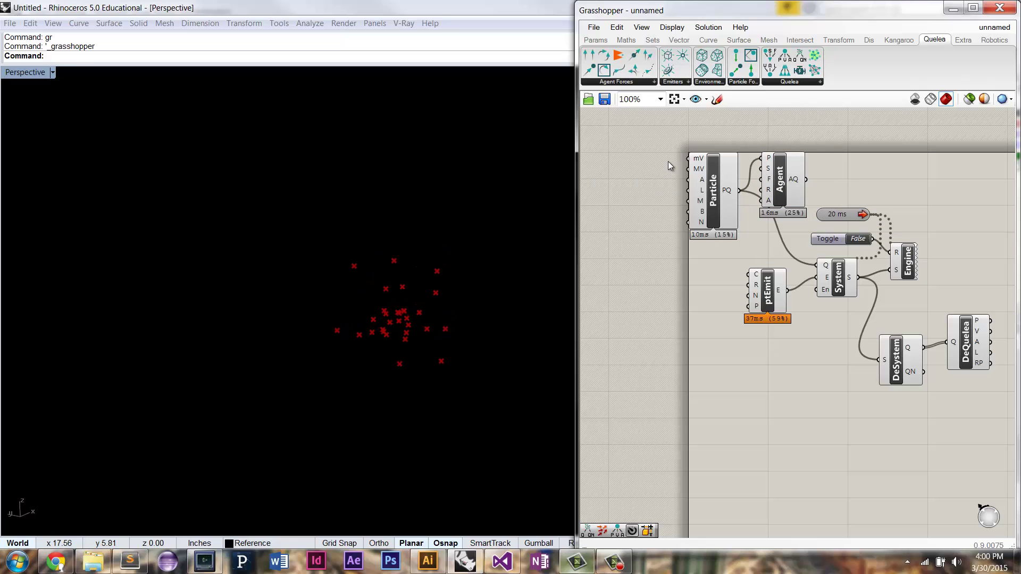
- Add two Vector XYZ components, one above the other, in front of the Particle component's velocity inputs
{"action": "mouse_move", "coordinate": [696, 163]}
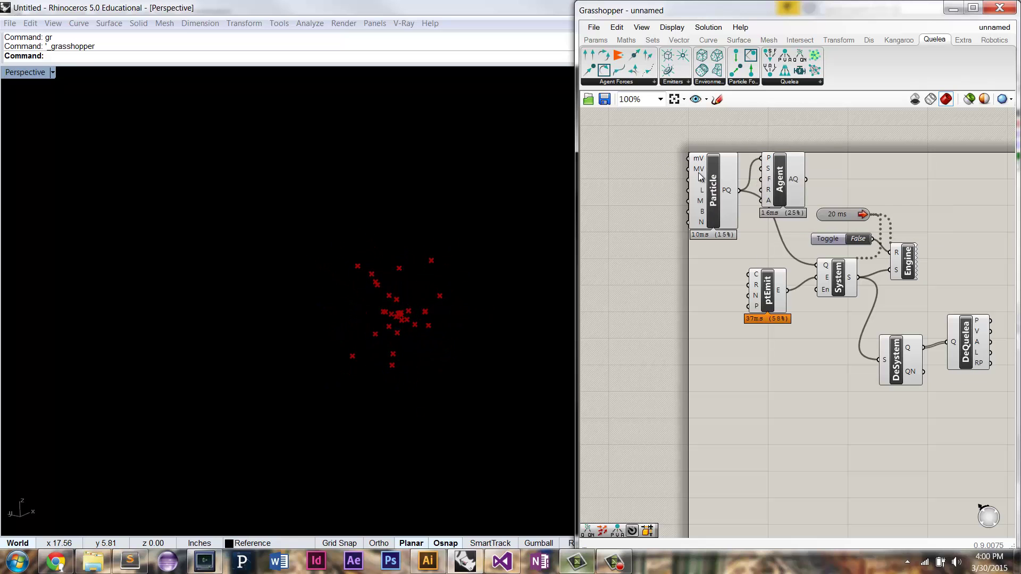
{"action": "double_click", "coordinate": [640, 176]}
{"action": "type", "text": "vec xyz"}
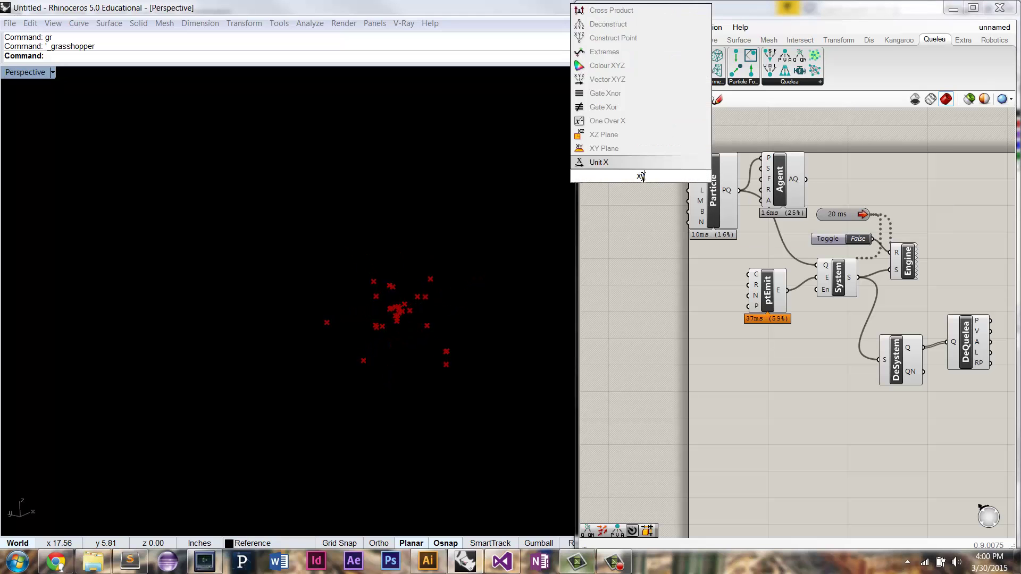
{"action": "key", "text": "Return"}
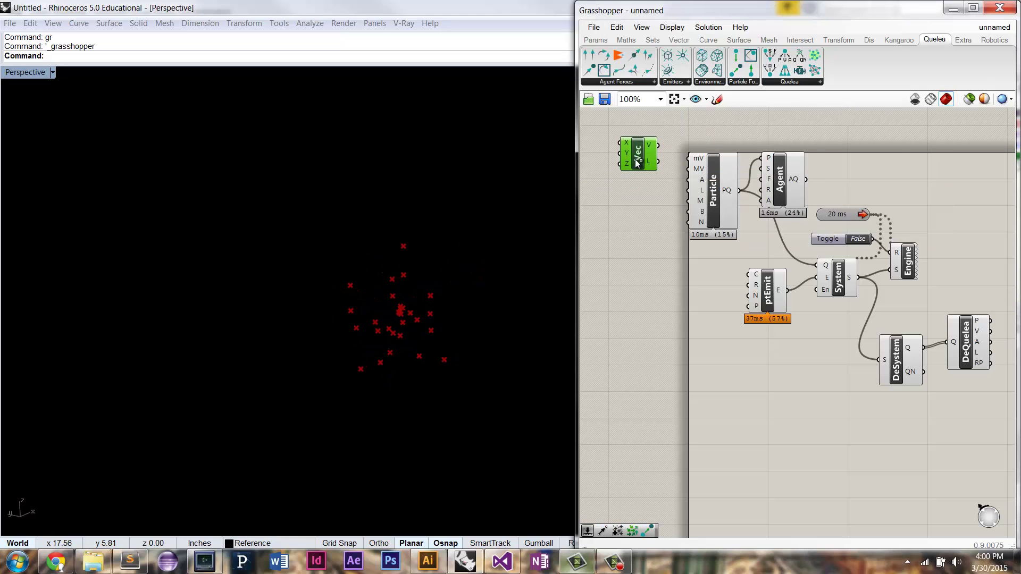
{"action": "right_click_drag", "start_coordinate": [593, 190], "coordinate": [640, 209]}
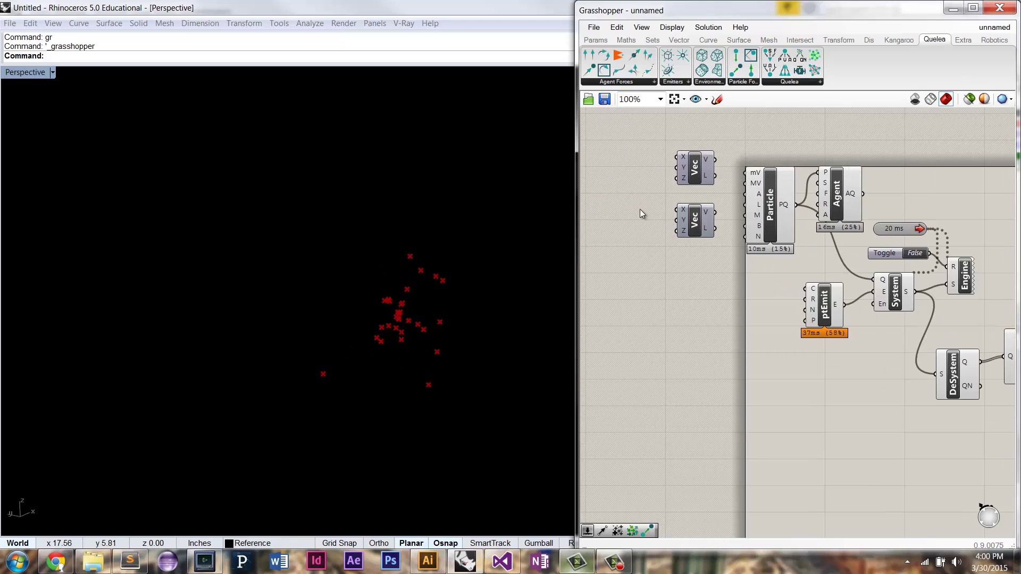
- Create a number slider set to 0.15 and connect it to the Z inputs of both vector components
{"action": "double_click", "coordinate": [640, 209]}
{"action": "type", "text": "0.15"}
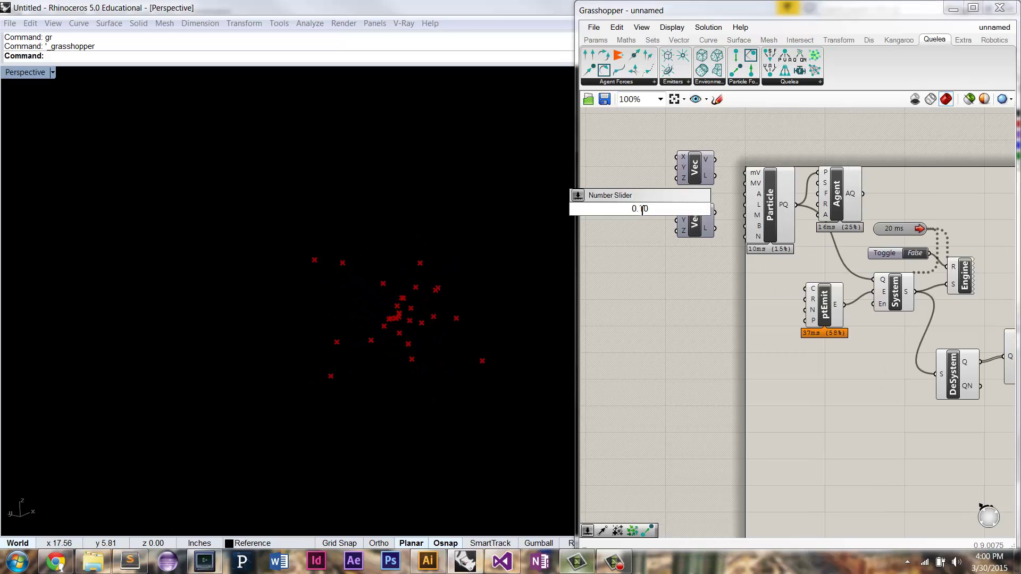
{"action": "key", "text": "Return"}
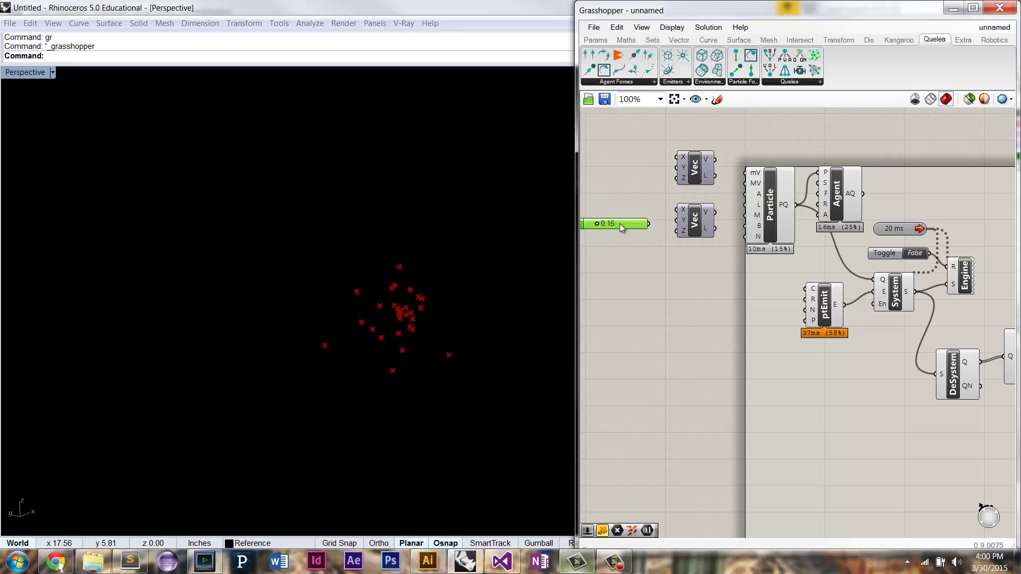
{"action": "left_click_drag", "start_coordinate": [668, 225], "coordinate": [672, 185]}
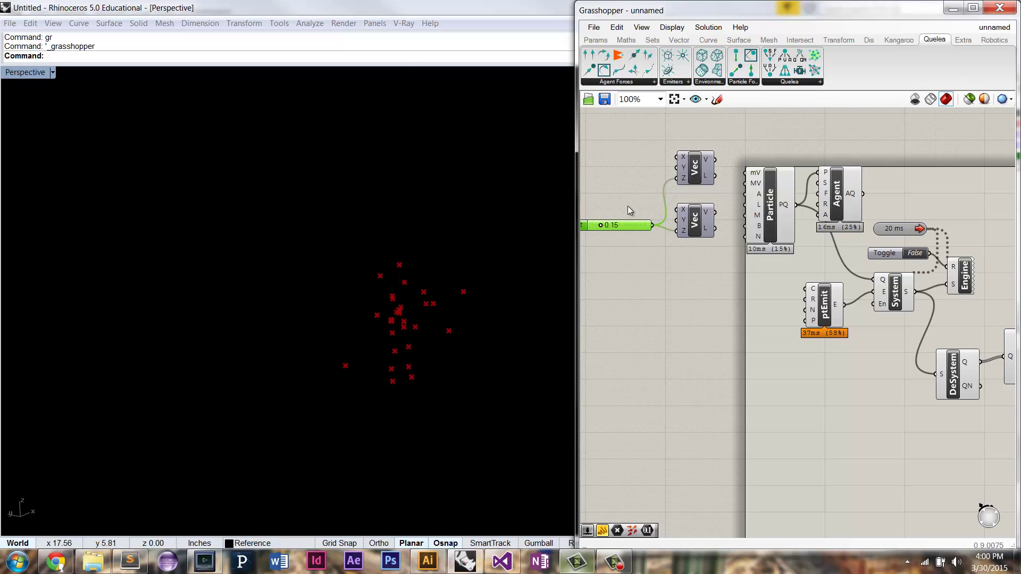
- Create a second number slider set to 0.15 and connect it to the X and Y inputs of both vector components
{"action": "double_click", "coordinate": [639, 199]}
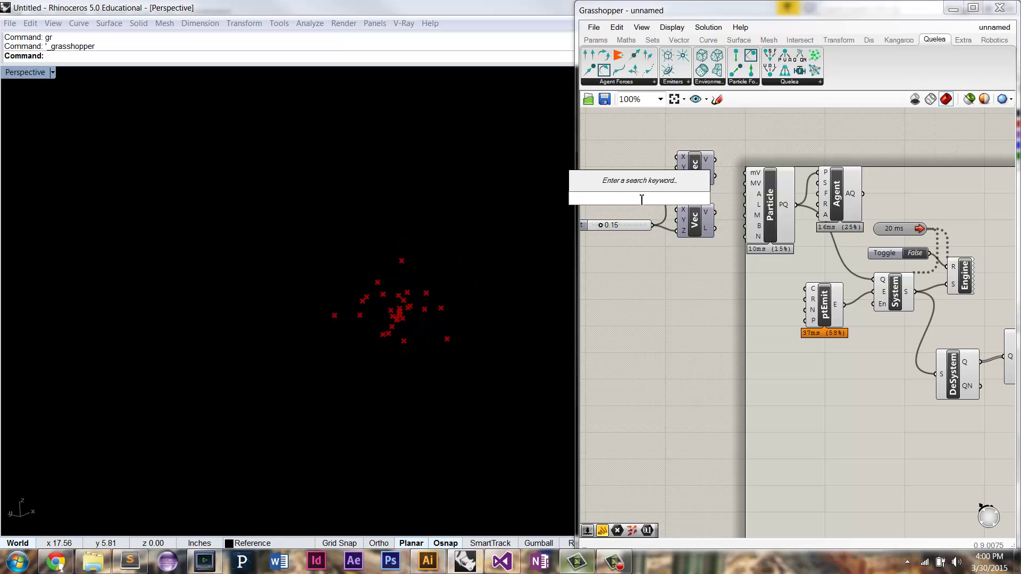
{"action": "type", "text": "0.15"}
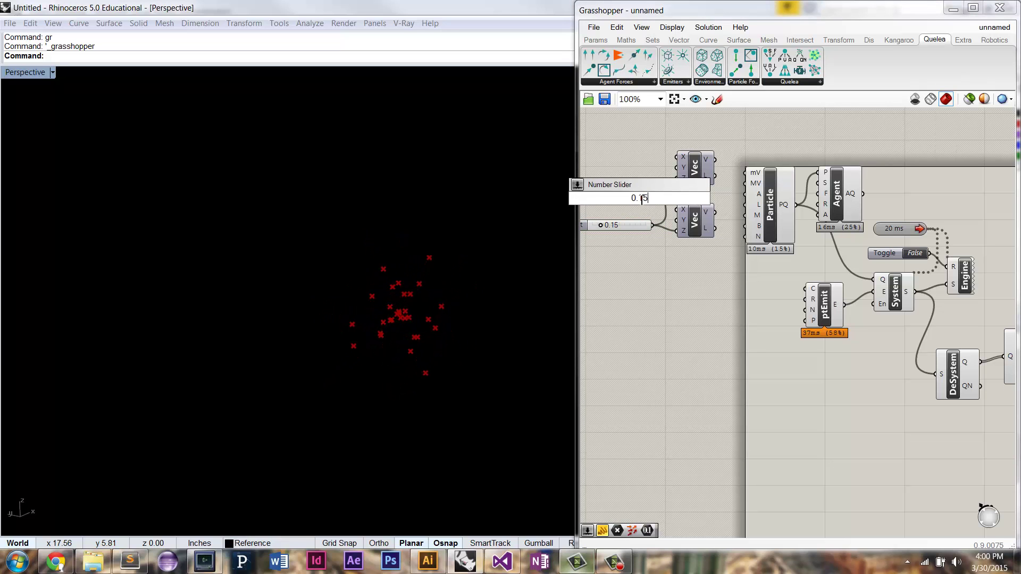
{"action": "key", "text": "Return"}
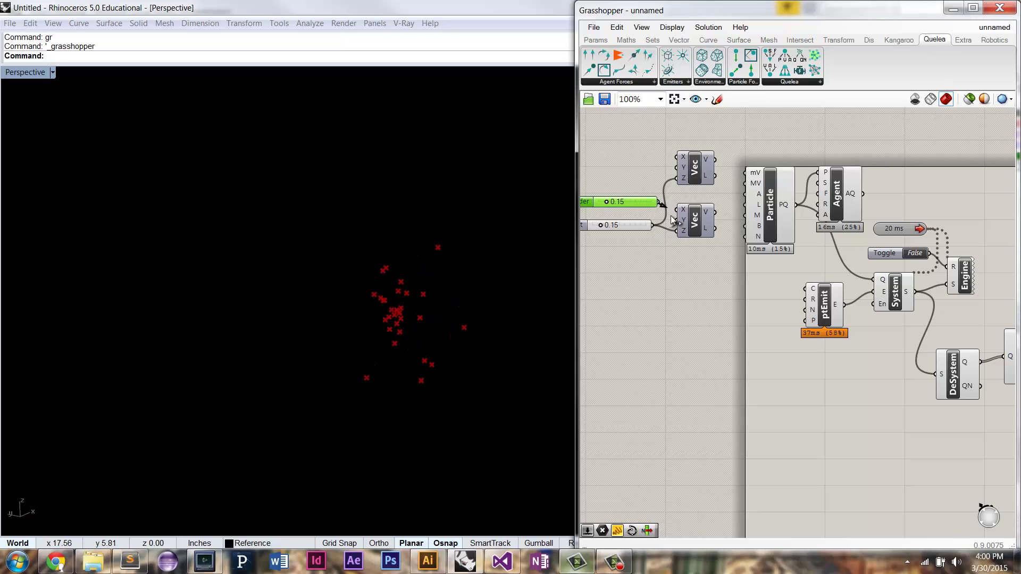
{"action": "left_click_drag", "start_coordinate": [662, 205], "coordinate": [641, 204]}
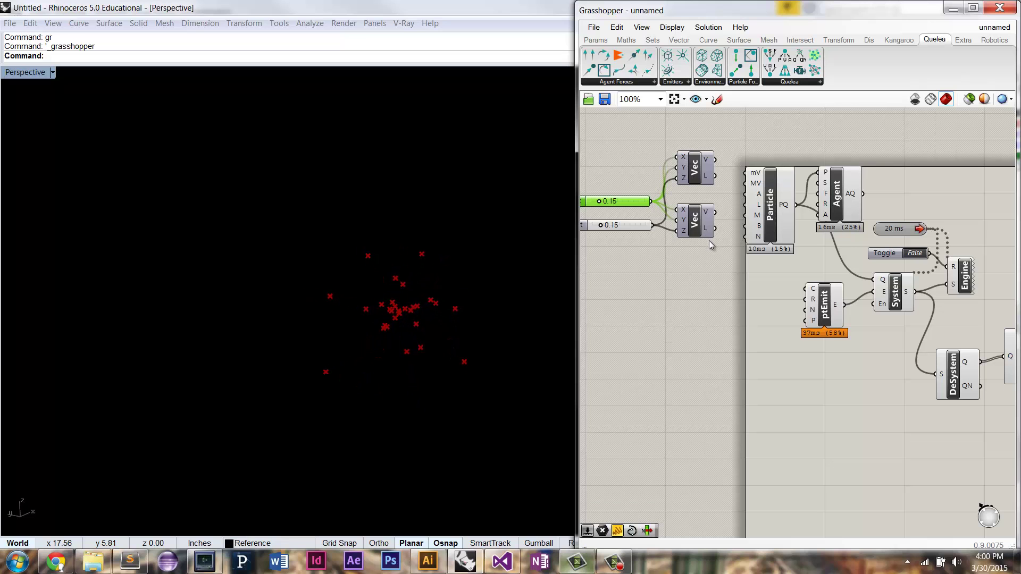
- Negate the X and Y inputs of the upper vector component with the expression -x
{"action": "right_click", "coordinate": [683, 158]}
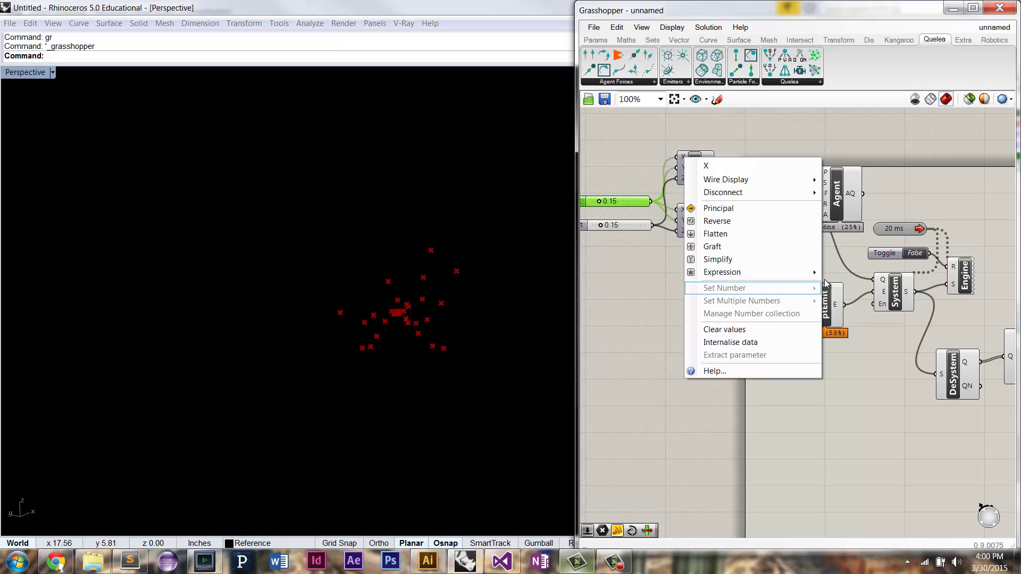
{"action": "mouse_move", "coordinate": [795, 274]}
{"action": "left_click", "coordinate": [864, 287]}
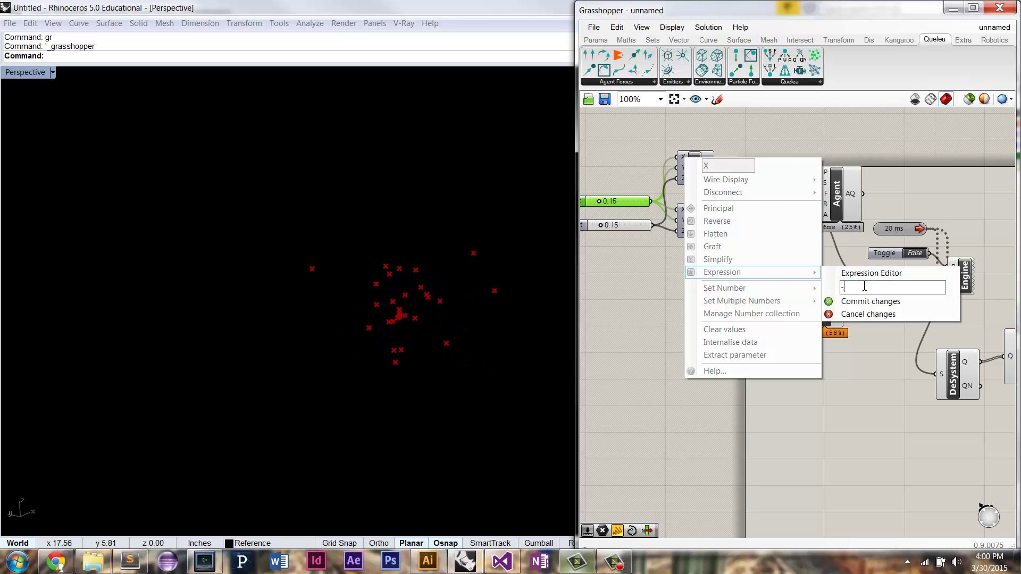
{"action": "type", "text": "-x"}
{"action": "key", "text": "Return"}
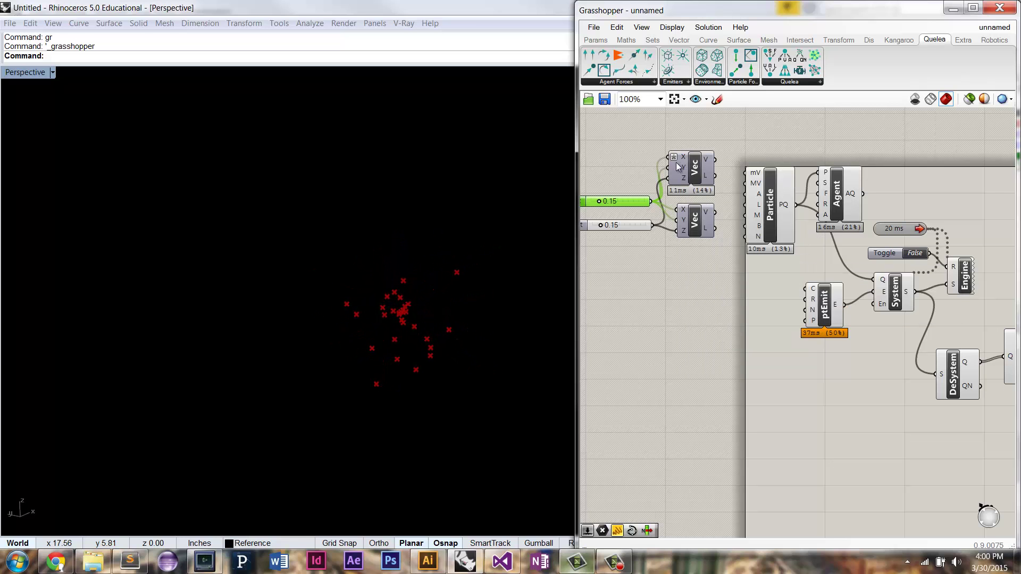
{"action": "right_click", "coordinate": [682, 167]}
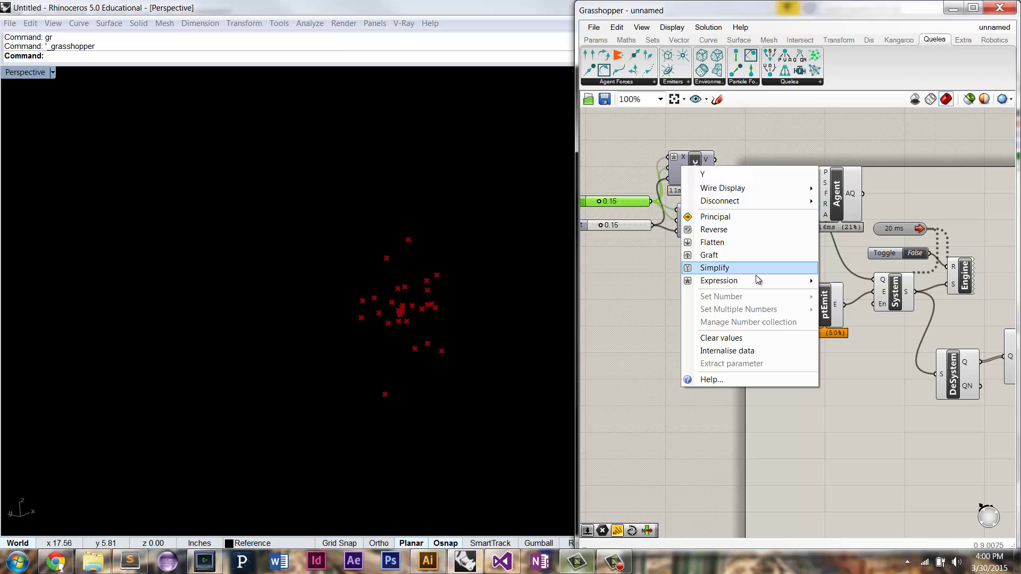
{"action": "mouse_move", "coordinate": [755, 277]}
{"action": "left_click", "coordinate": [856, 295]}
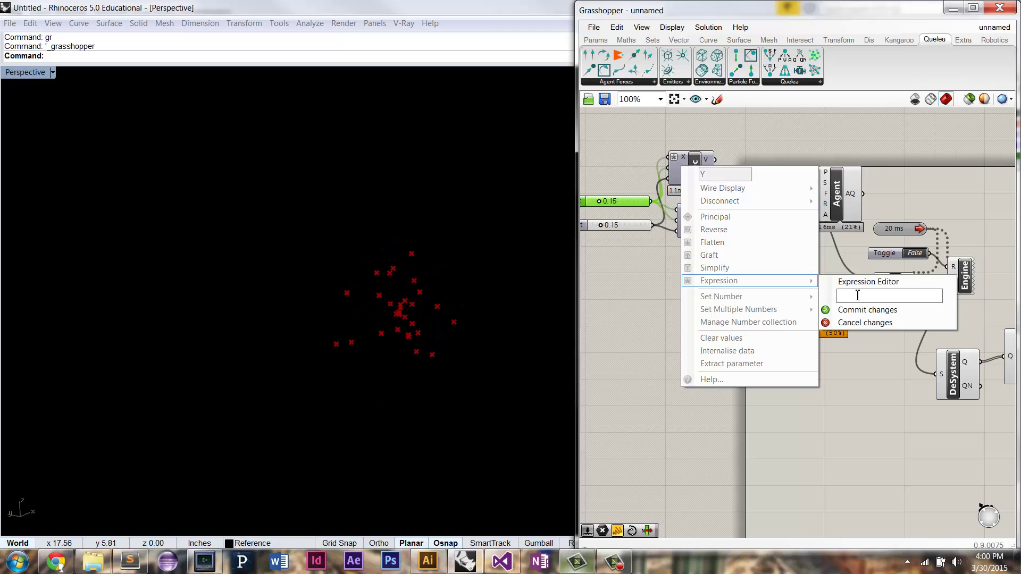
{"action": "left_click", "coordinate": [867, 310]}
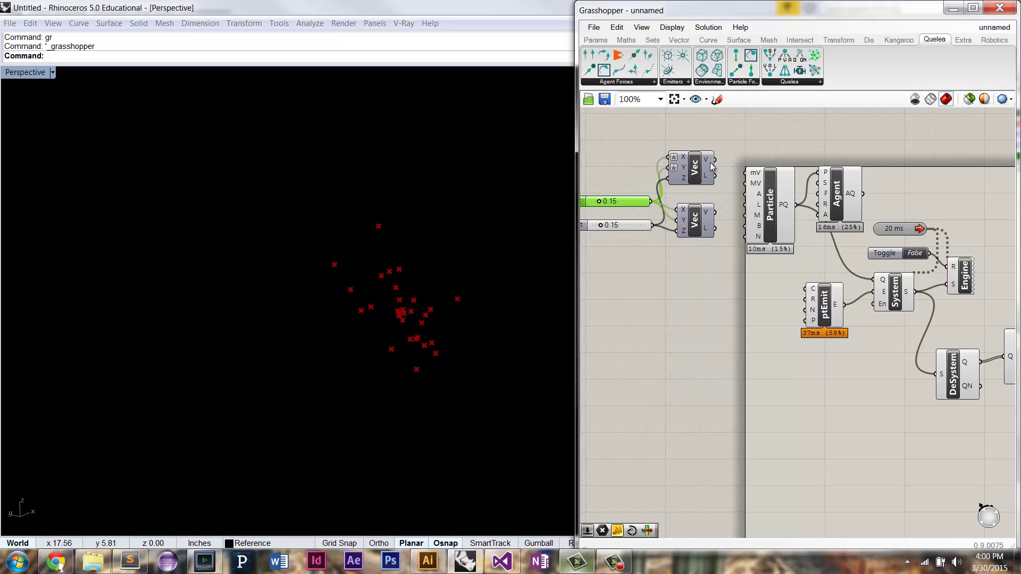
- Add a Vector Display component above the vector components
{"action": "double_click", "coordinate": [721, 140]}
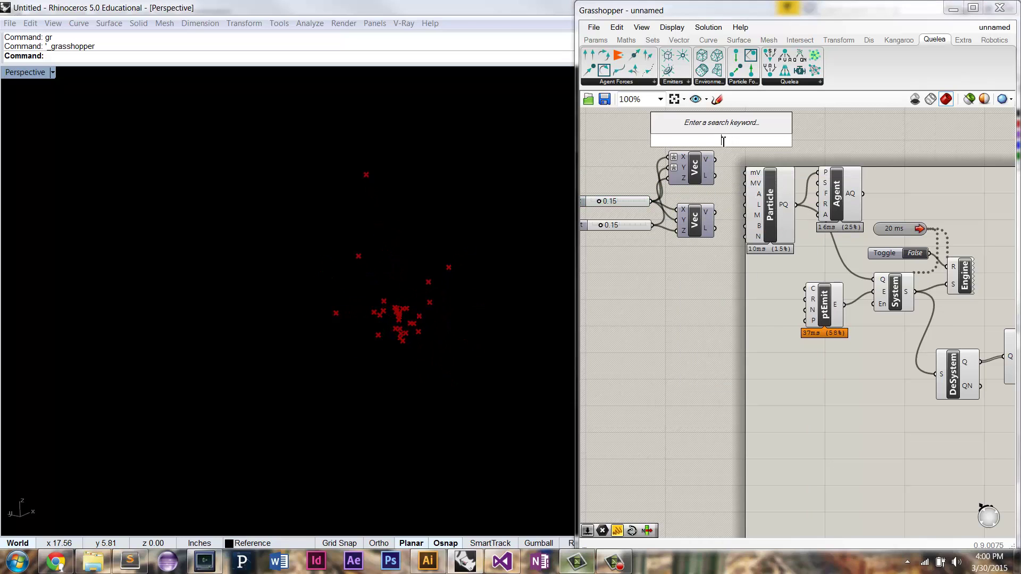
{"action": "type", "text": "displ"}
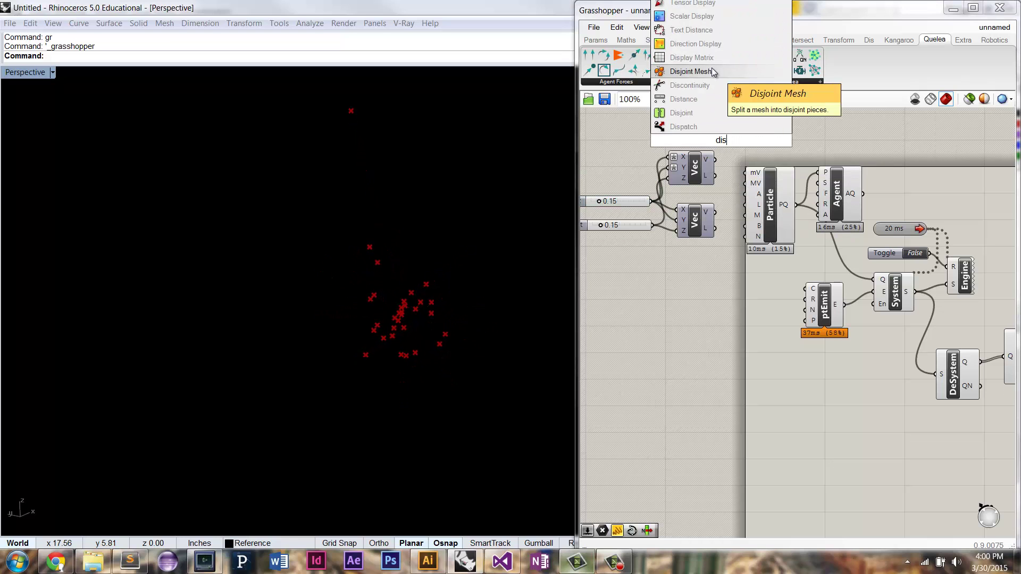
{"action": "left_click", "coordinate": [691, 58]}
{"action": "left_click_drag", "start_coordinate": [702, 55], "coordinate": [663, 136]}
{"action": "key", "text": "Delete"}
- Add a Construct Point as the display anchor and duplicate the Vector Display so each vector has its own preview
{"action": "double_click", "coordinate": [664, 133]}
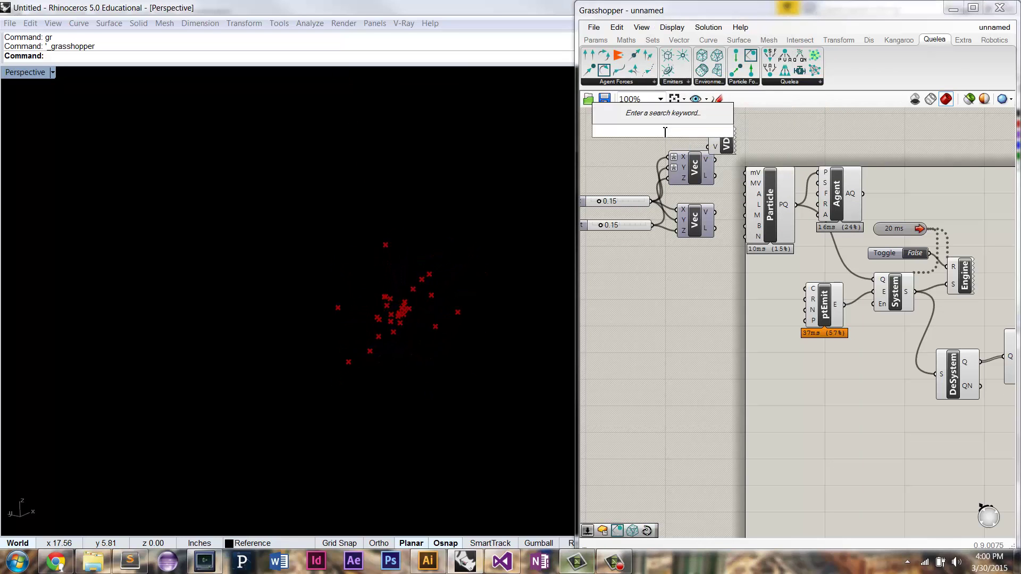
{"action": "type", "text": "xyz"}
{"action": "left_click", "coordinate": [649, 94]}
{"action": "left_click_drag", "start_coordinate": [684, 130], "coordinate": [791, 141]}
- Select both Vector Displays to preview their arrows, and connect the upper vector to Particle's mV input and the lower one to MV
{"action": "left_click", "coordinate": [746, 136], "text": "shift"}
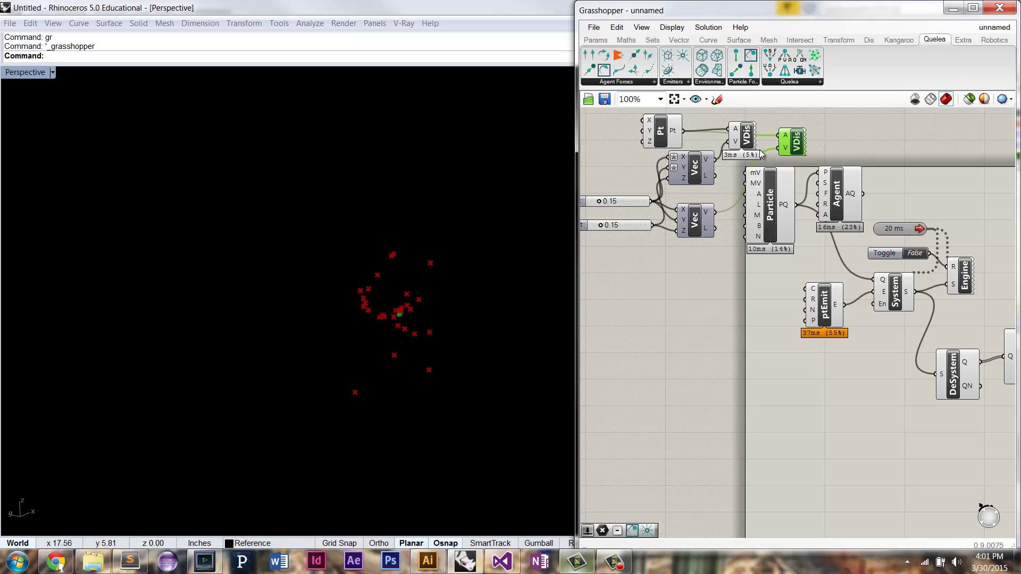
{"action": "scroll", "coordinate": [400, 274], "scroll_direction": "up", "scroll_amount": 10}
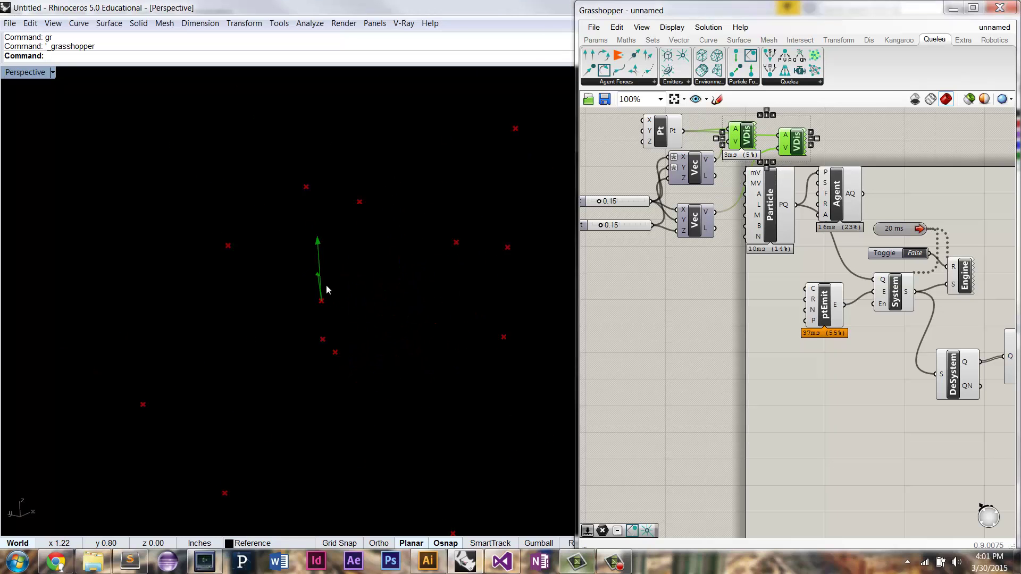
{"action": "right_click_drag", "start_coordinate": [399, 274], "coordinate": [337, 277]}
{"action": "left_click_drag", "start_coordinate": [714, 160], "coordinate": [745, 173]}
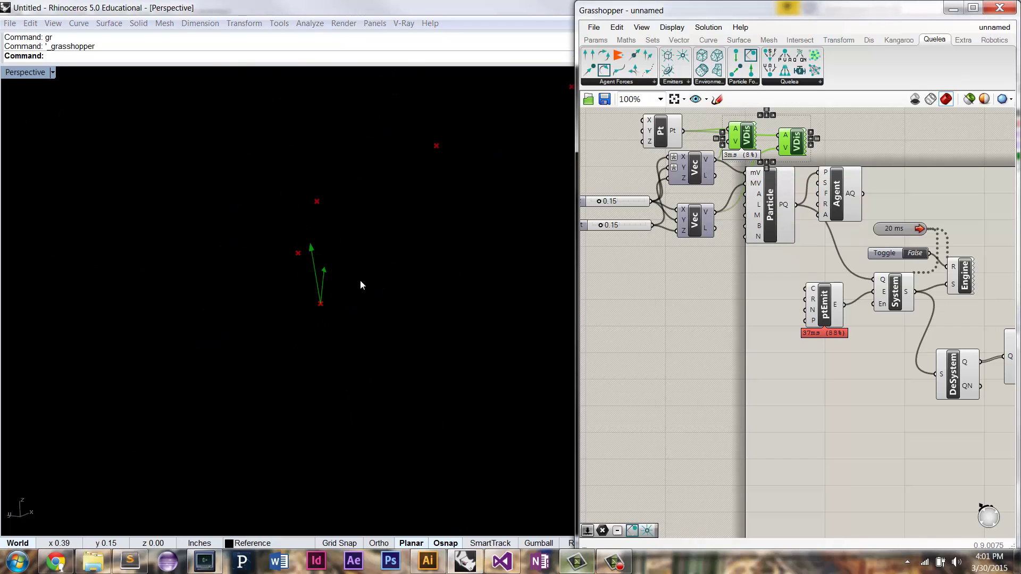
{"action": "right_click_drag", "start_coordinate": [360, 288], "coordinate": [349, 391], "text": "ctrl"}
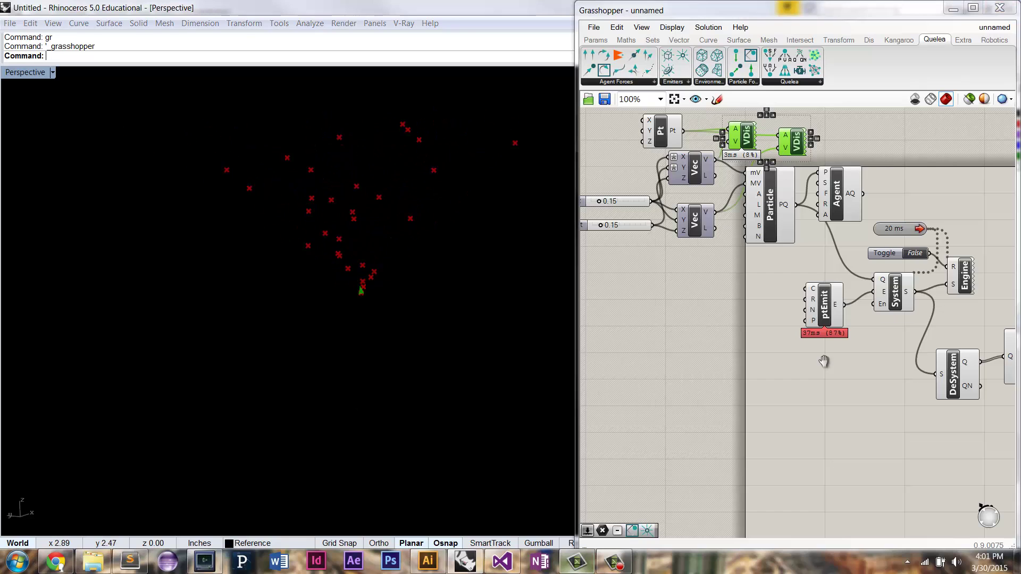
- Add an Apply Custom Force component below DeQuelea and place a Unit Z vector in front of it
{"action": "right_click_drag", "start_coordinate": [776, 354], "coordinate": [607, 342]}
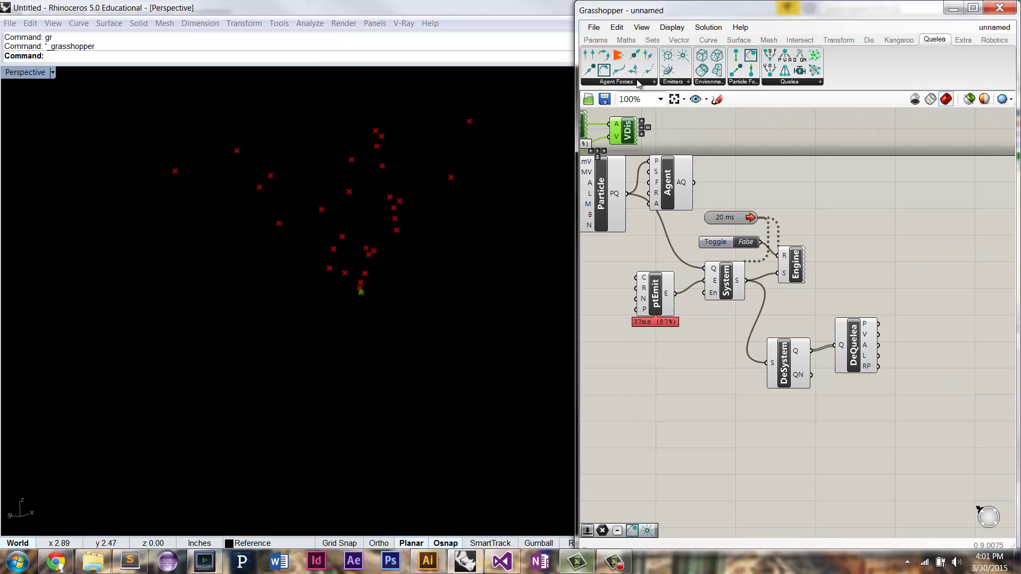
{"action": "left_click", "coordinate": [752, 82]}
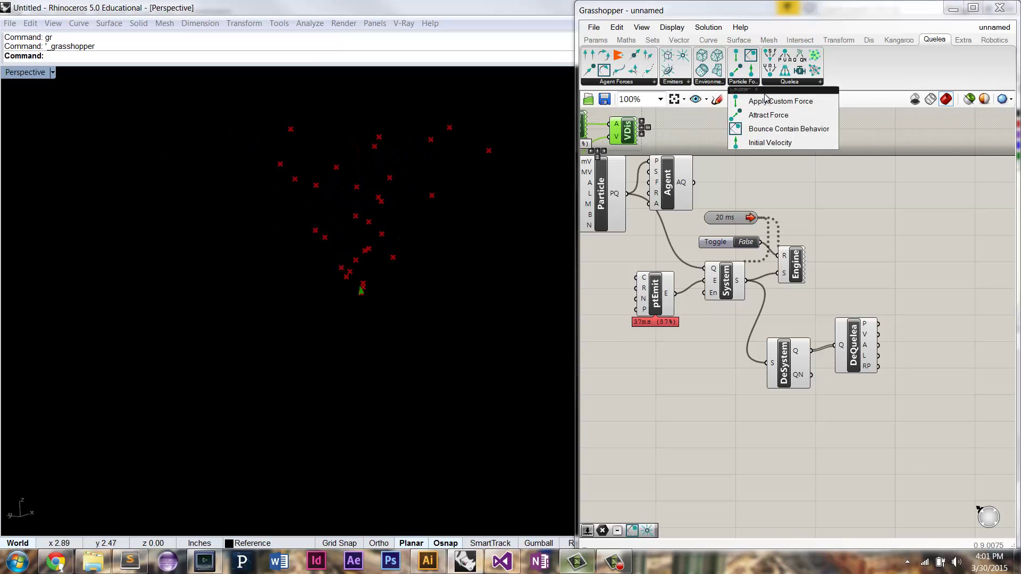
{"action": "left_click_drag", "start_coordinate": [785, 101], "coordinate": [880, 421]}
{"action": "double_click", "coordinate": [809, 441]}
{"action": "type", "text": "unit z"}
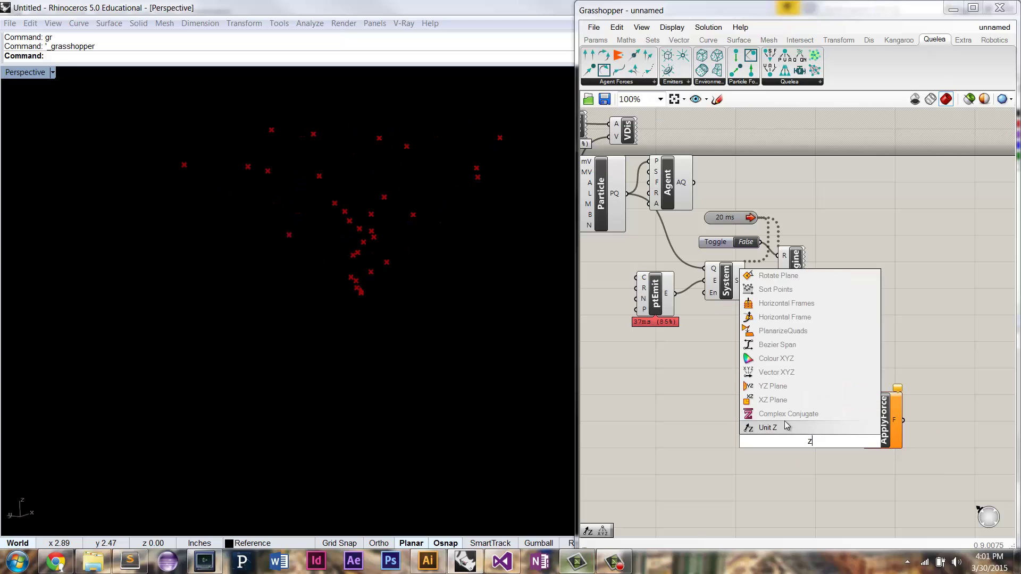
{"action": "key", "text": "Return"}
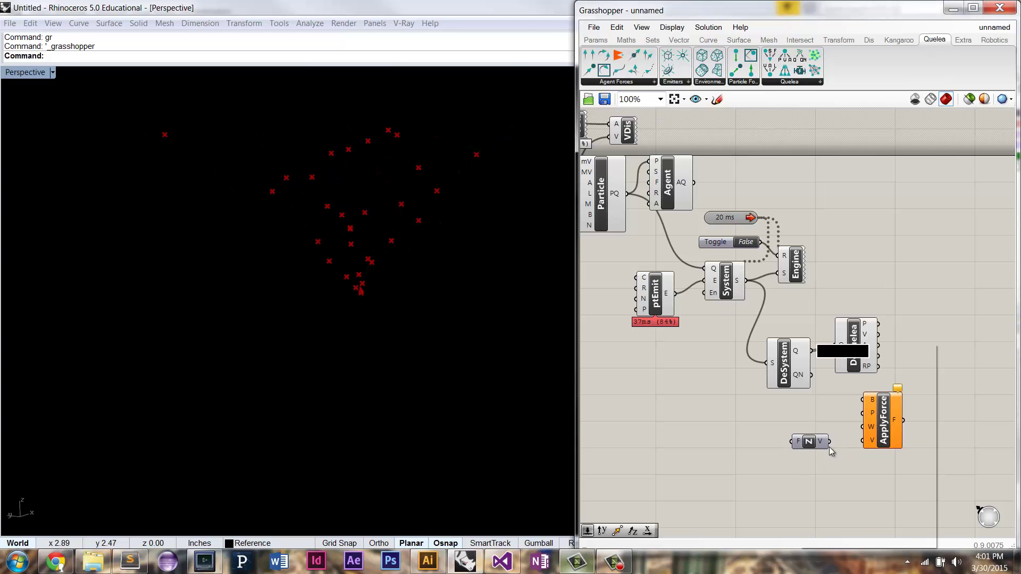
- Add an expression to the Unit Z component's F input that negates the factor
{"action": "right_click", "coordinate": [798, 442]}
{"action": "mouse_move", "coordinate": [852, 444]}
{"action": "left_click", "coordinate": [761, 458]}
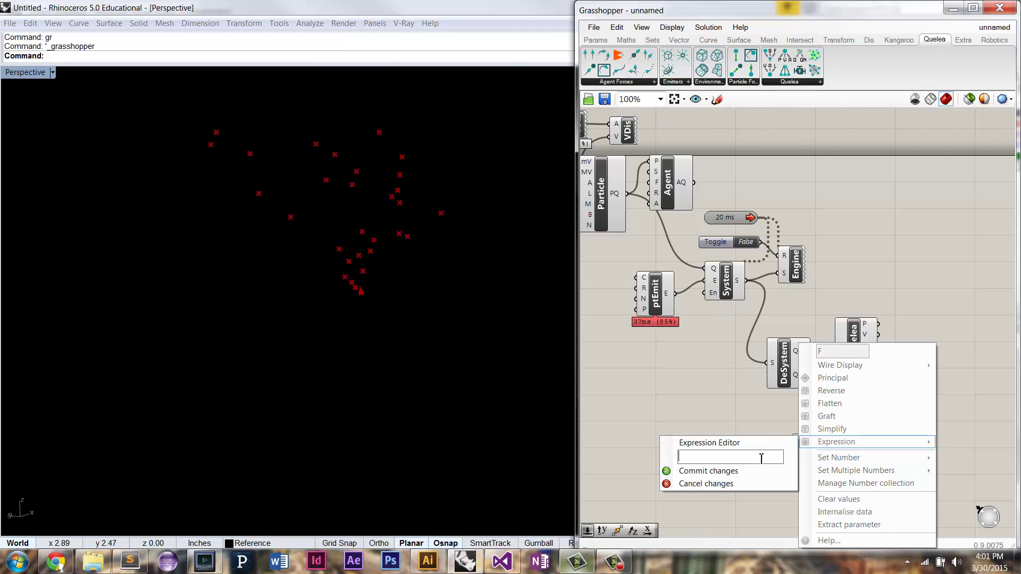
{"action": "left_click", "coordinate": [735, 472]}
- Copy the 0.15 slider, connect the copy to Unit Z's F input, and feed the Unit Z vector into ApplyForce's V input
{"action": "double_click", "coordinate": [701, 451]}
{"action": "right_click_drag", "start_coordinate": [642, 394], "coordinate": [805, 406]}
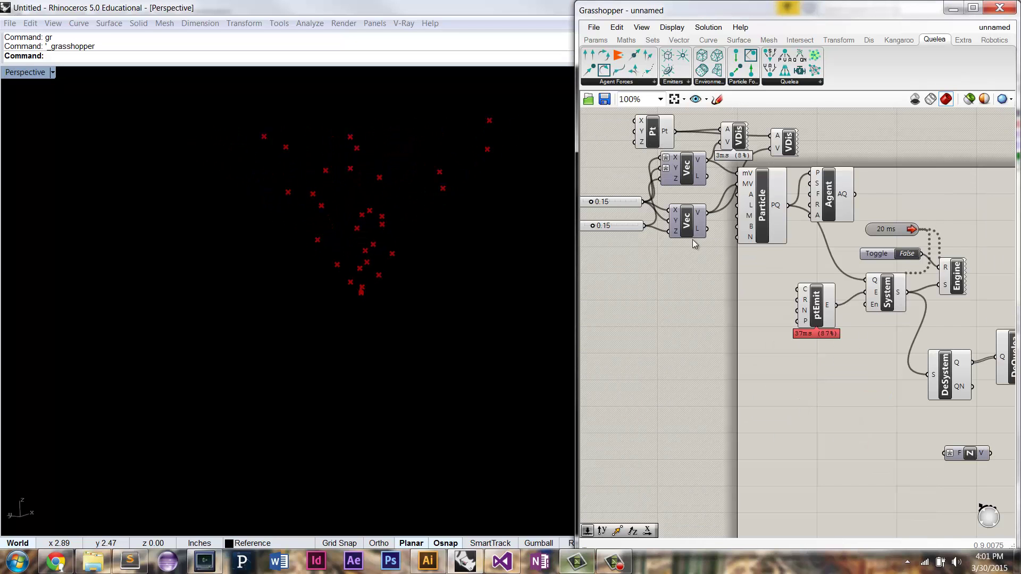
{"action": "left_click", "coordinate": [628, 228]}
{"action": "key", "text": "ctrl+c"}
{"action": "key", "text": "ctrl+v"}
{"action": "left_click_drag", "start_coordinate": [888, 463], "coordinate": [944, 454]}
{"action": "right_click_drag", "start_coordinate": [989, 456], "coordinate": [861, 456]}
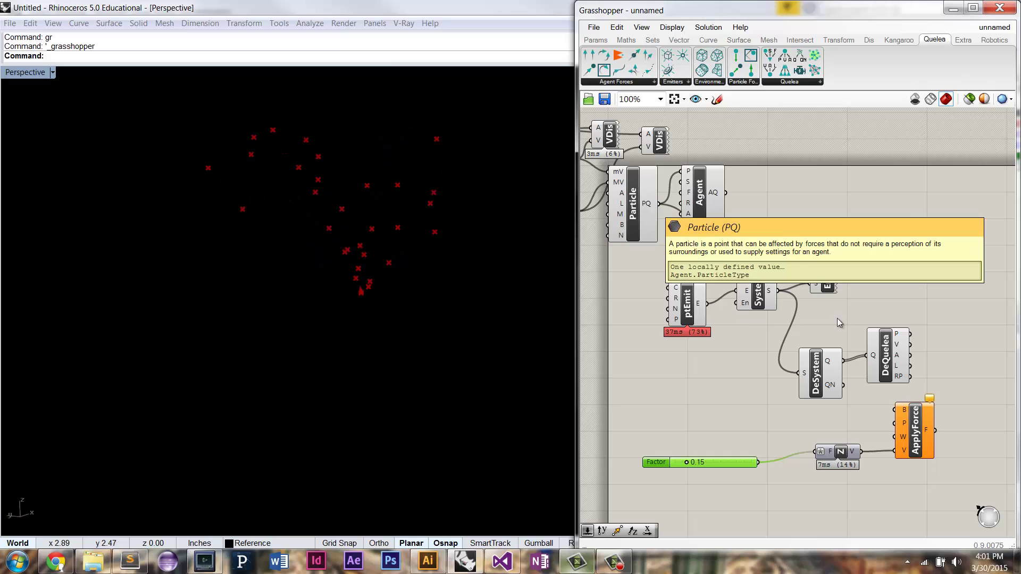
- Connect the DeSystem's Q output to the ApplyForce component's P input
{"action": "mouse_move", "coordinate": [830, 366]}
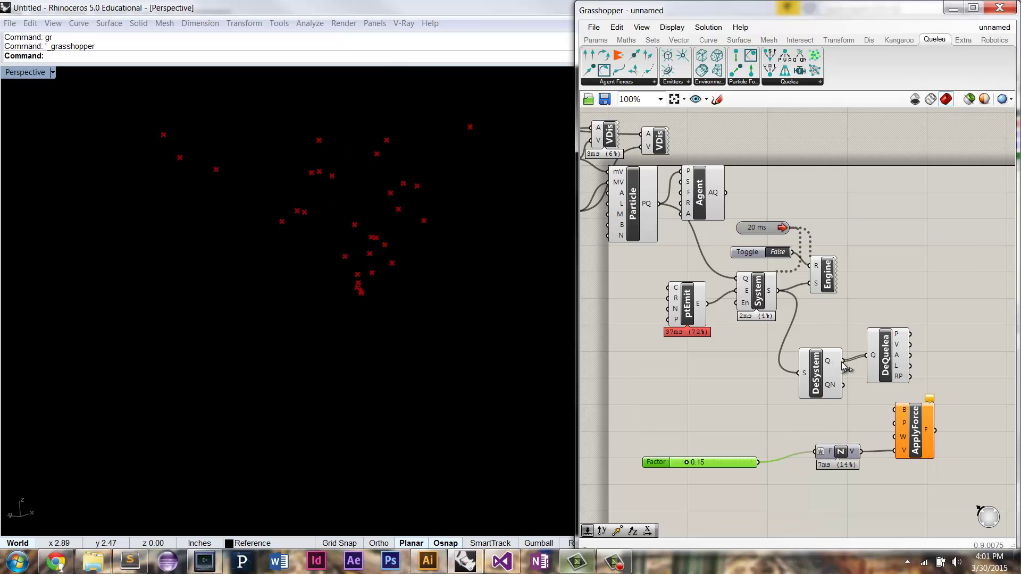
{"action": "left_click_drag", "start_coordinate": [843, 363], "coordinate": [902, 425]}
{"action": "mouse_move", "coordinate": [904, 424]}
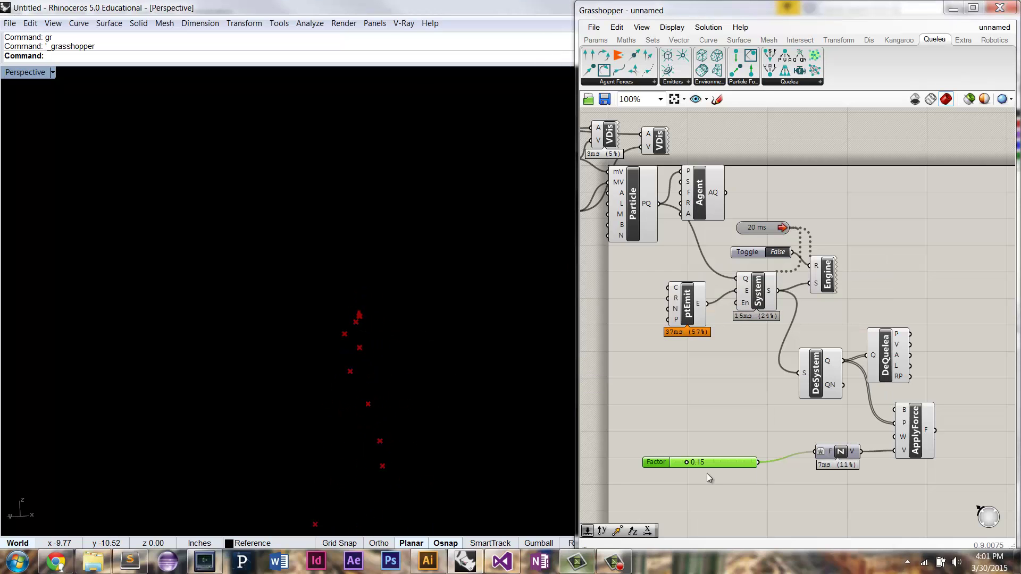
- Lower the Unit Z Factor slider to 0.01 and restart the simulation with the Engine's toggle
{"action": "left_click_drag", "start_coordinate": [682, 462], "coordinate": [674, 462]}
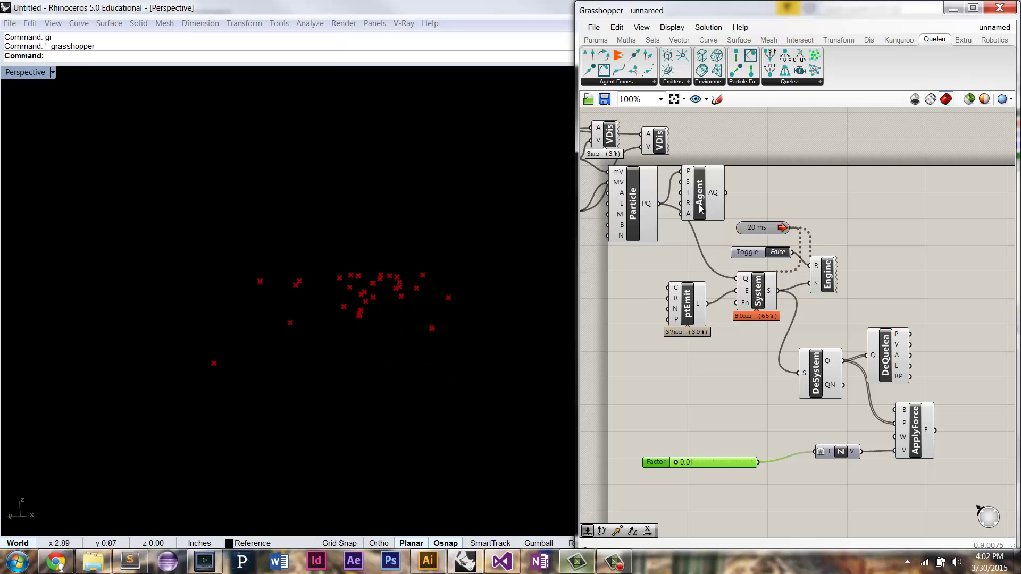
{"action": "left_click", "coordinate": [778, 252]}
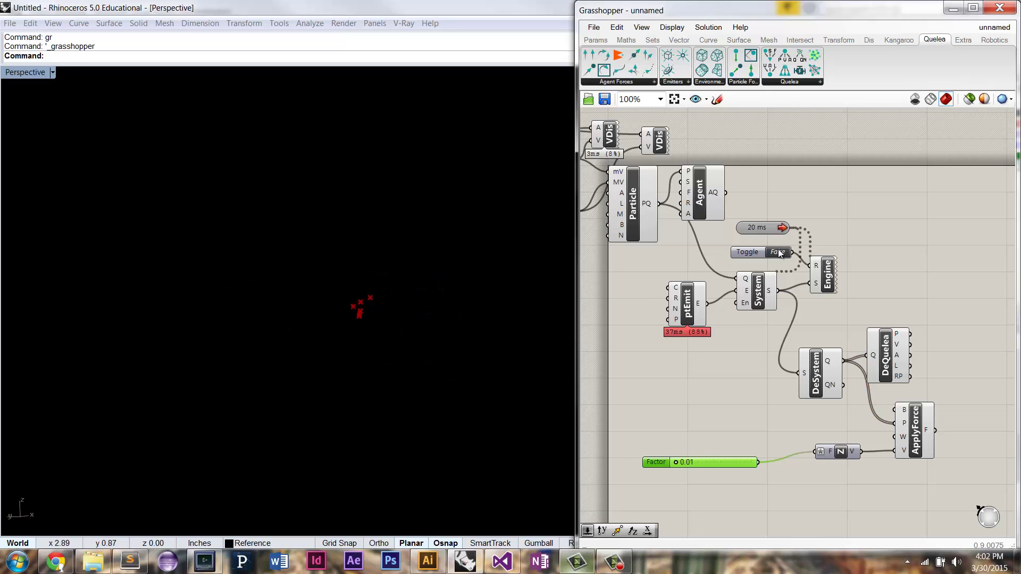
{"action": "left_click", "coordinate": [378, 340]}
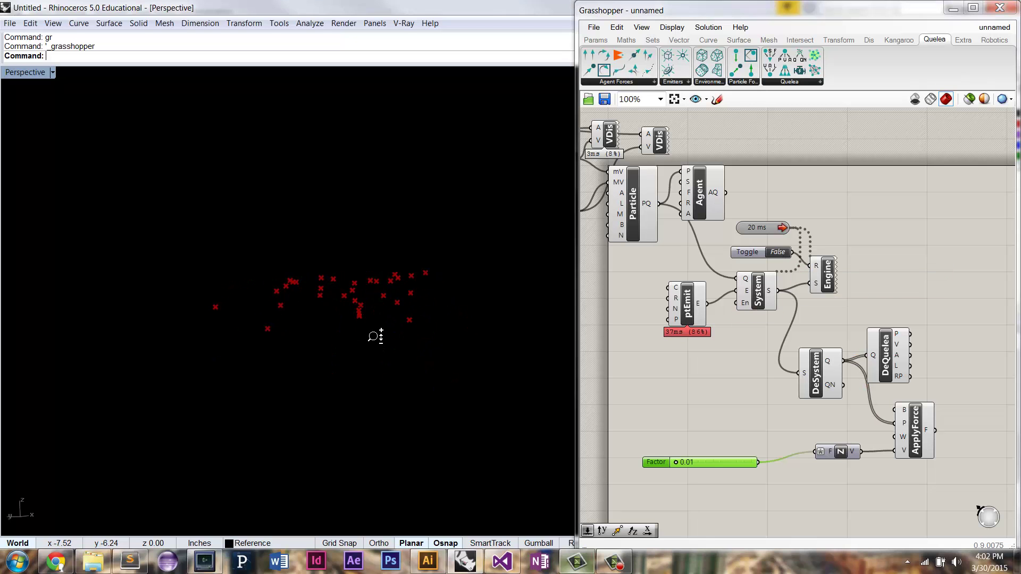
- Move the lower vector component up, then create a slider set to 150 and connect it to Particle's lifespan input L
{"action": "right_click_drag", "start_coordinate": [679, 243], "coordinate": [800, 283]}
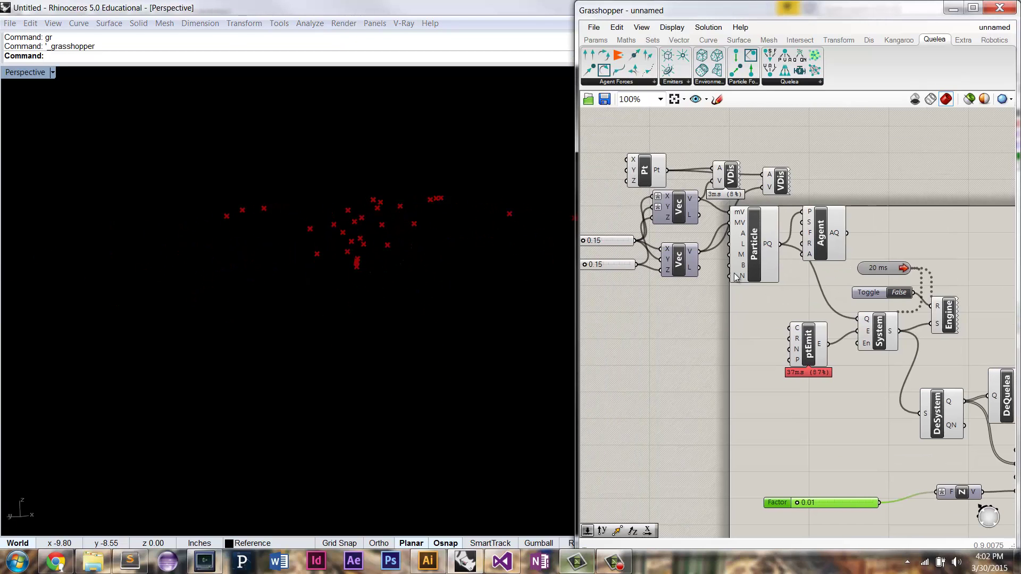
{"action": "left_click", "coordinate": [680, 244]}
{"action": "double_click", "coordinate": [671, 305]}
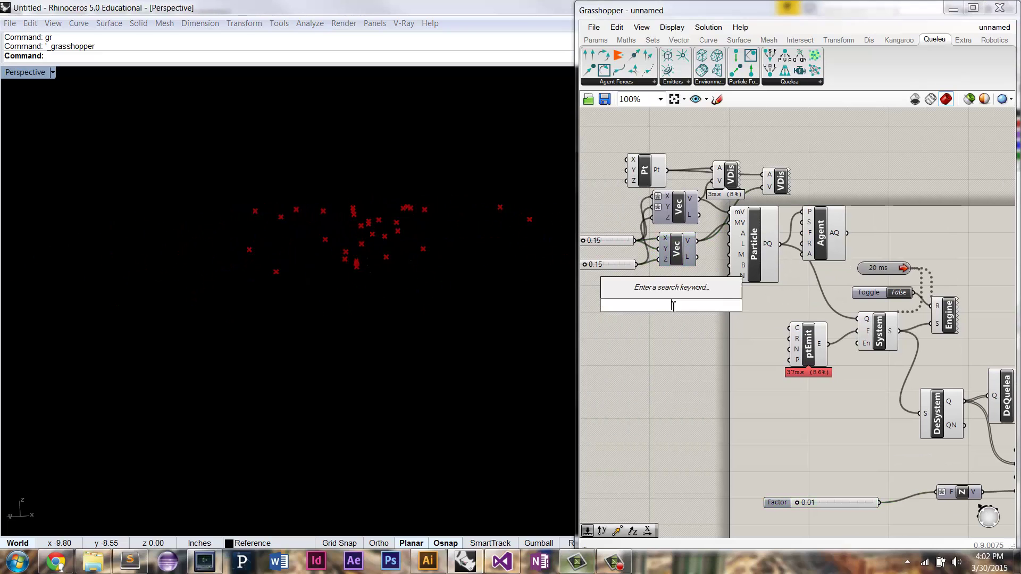
{"action": "type", "text": "150"}
{"action": "key", "text": "Return"}
{"action": "left_click_drag", "start_coordinate": [715, 305], "coordinate": [729, 244]}
{"action": "left_click_drag", "start_coordinate": [676, 306], "coordinate": [642, 302]}
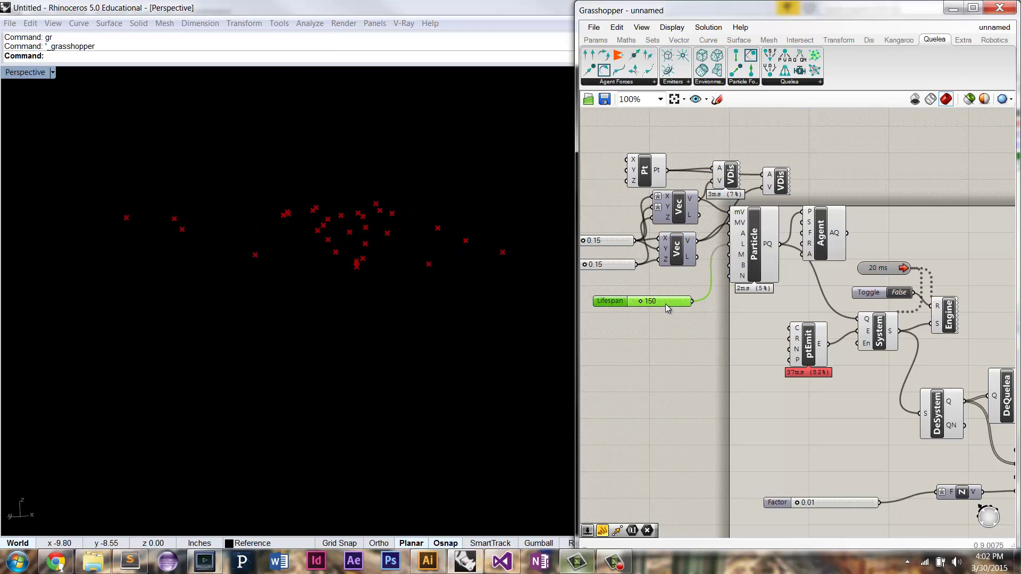
- Create a number slider set to 5 and connect it to the Particle component's N input
{"action": "double_click", "coordinate": [676, 358]}
{"action": "type", "text": "5"}
{"action": "key", "text": "Return"}
{"action": "left_click_drag", "start_coordinate": [729, 359], "coordinate": [730, 276]}
- Add an Interpolate curve component near the Engine and connect DeQuelea's P output to its V input
{"action": "right_click_drag", "start_coordinate": [990, 281], "coordinate": [843, 284]}
{"action": "double_click", "coordinate": [844, 284]}
{"action": "type", "text": "intcrv"}
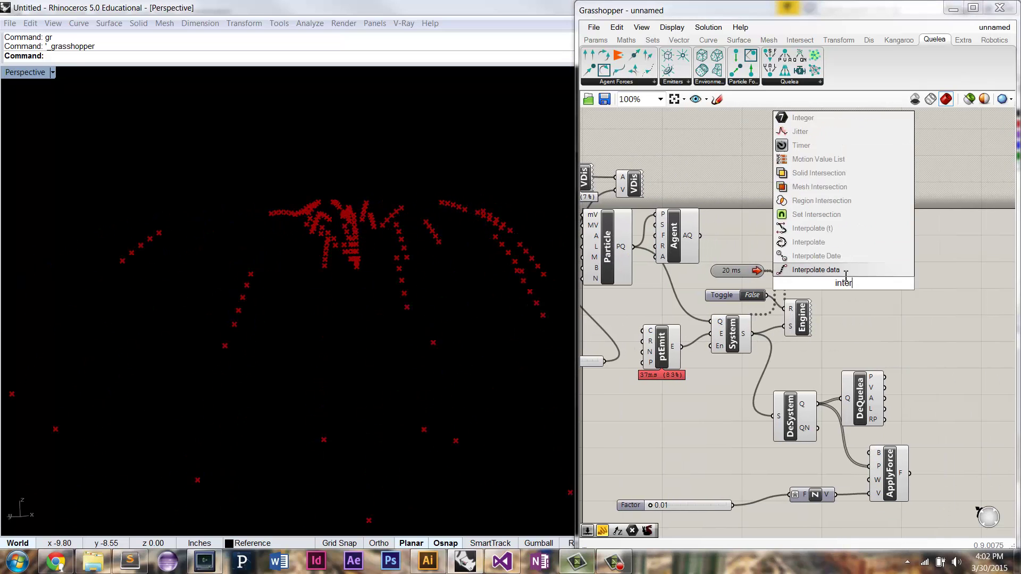
{"action": "left_click", "coordinate": [834, 238]}
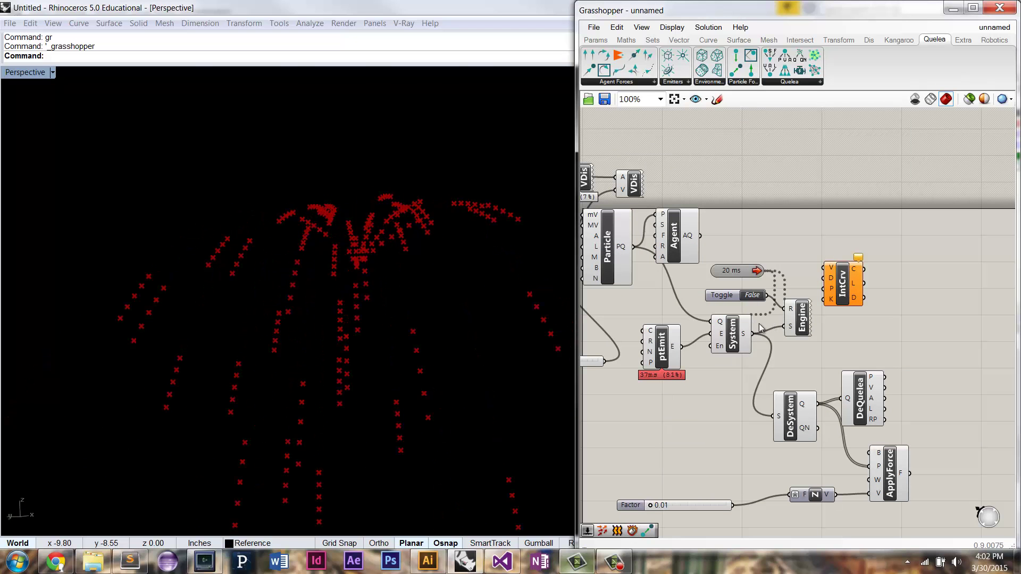
{"action": "left_click_drag", "start_coordinate": [885, 377], "coordinate": [825, 268]}
{"action": "right_click", "coordinate": [877, 412]}
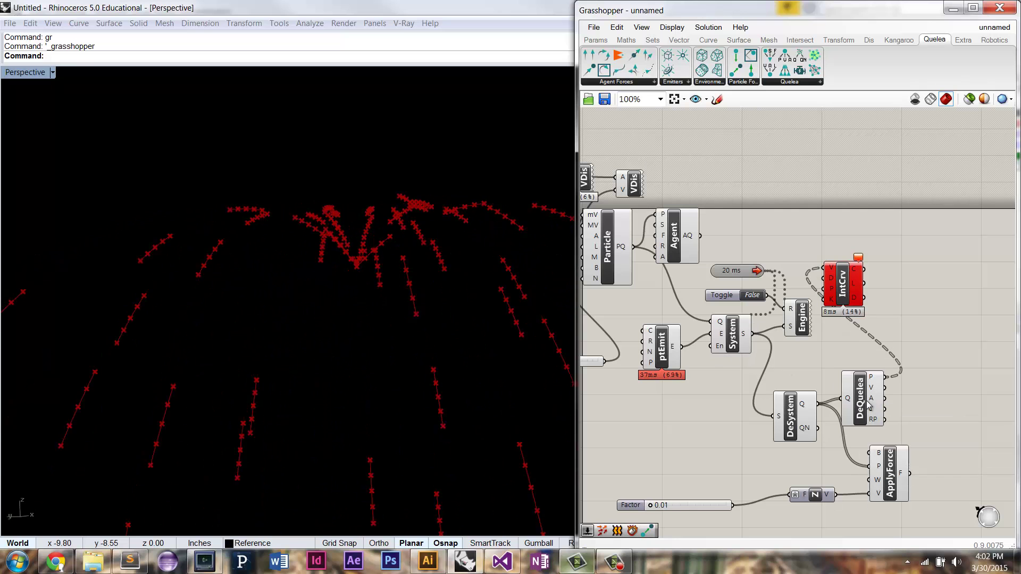
- Move the Interpolate curve component beside DeQuelea's outputs
{"action": "left_click", "coordinate": [893, 426]}
{"action": "left_click_drag", "start_coordinate": [841, 288], "coordinate": [934, 337]}
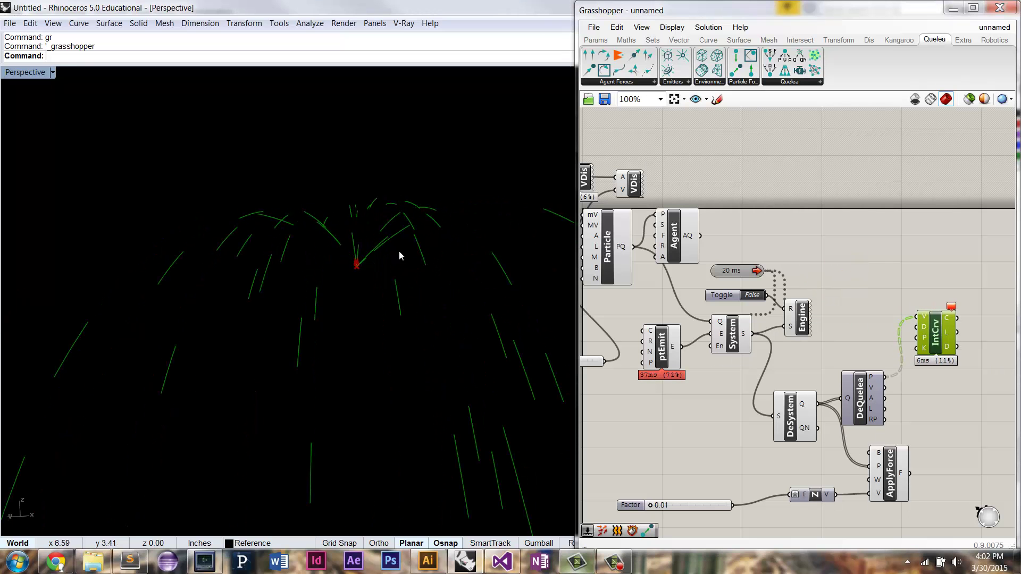
{"action": "right_click_drag", "start_coordinate": [442, 318], "coordinate": [365, 201], "text": "ctrl"}
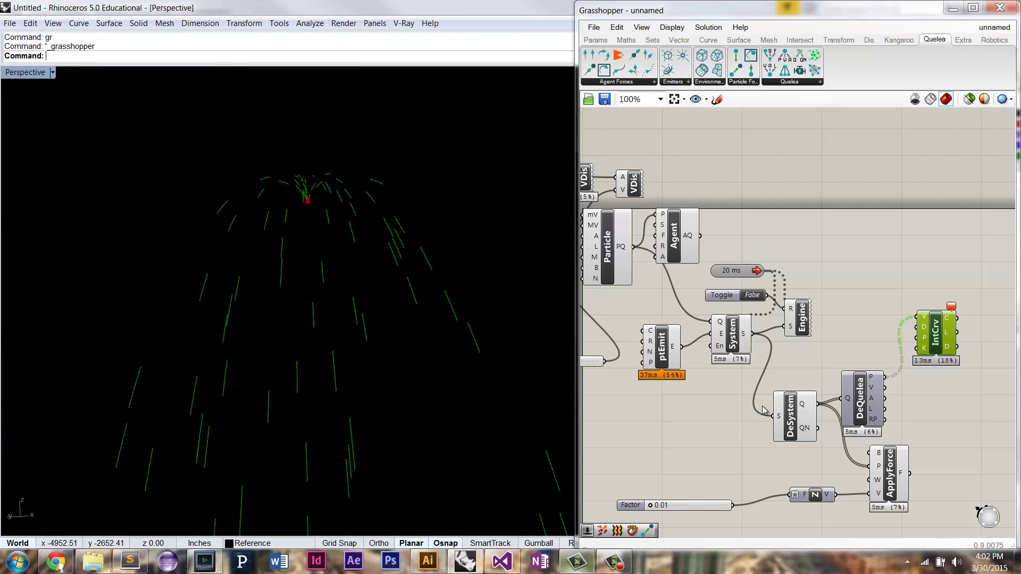
- Add a Bounce Contain Behavior component below ApplyForce
{"action": "right_click_drag", "start_coordinate": [726, 428], "coordinate": [829, 391]}
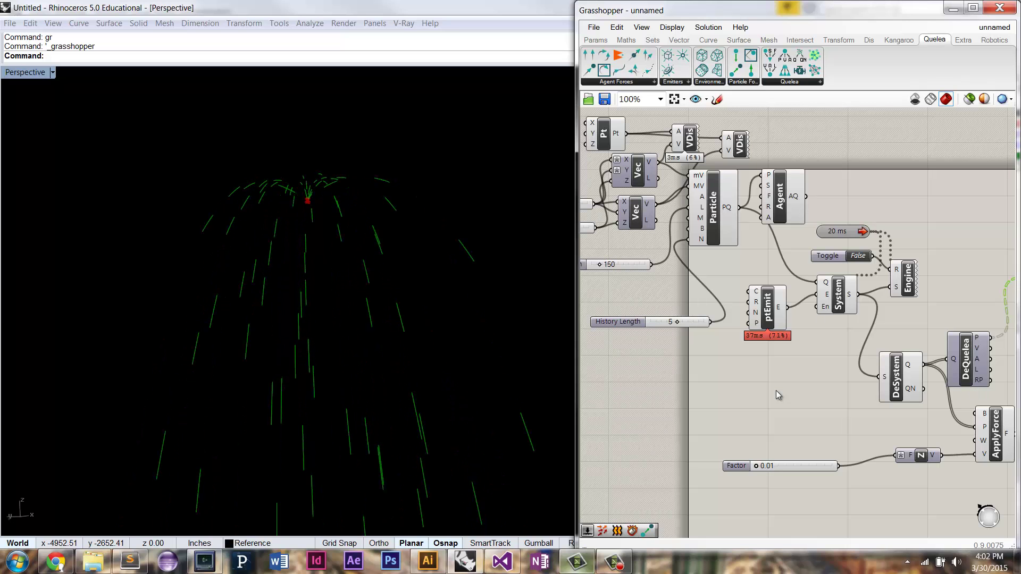
{"action": "right_click_drag", "start_coordinate": [812, 400], "coordinate": [741, 356]}
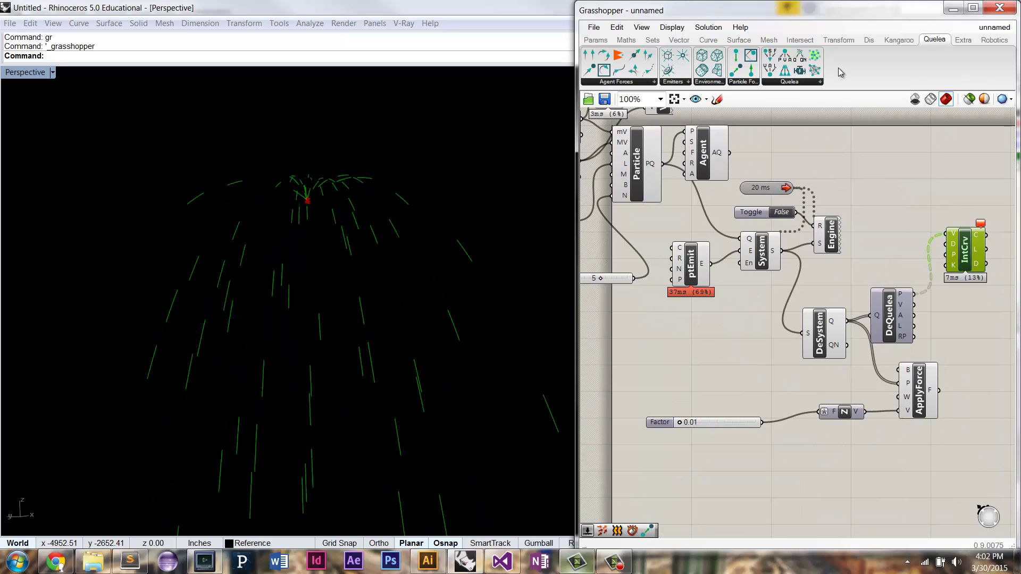
{"action": "left_click", "coordinate": [752, 82]}
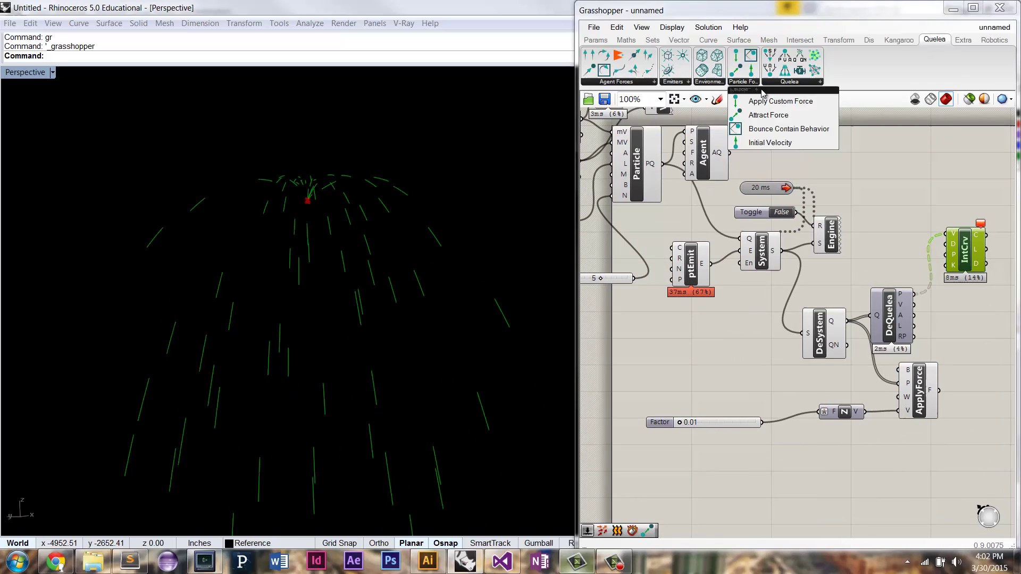
{"action": "left_click", "coordinate": [786, 128]}
{"action": "left_click", "coordinate": [828, 458]}
- Add a Center Box component and connect a number slider set to 15 to its X, Y and Z inputs
{"action": "double_click", "coordinate": [719, 477]}
{"action": "type", "text": "box"}
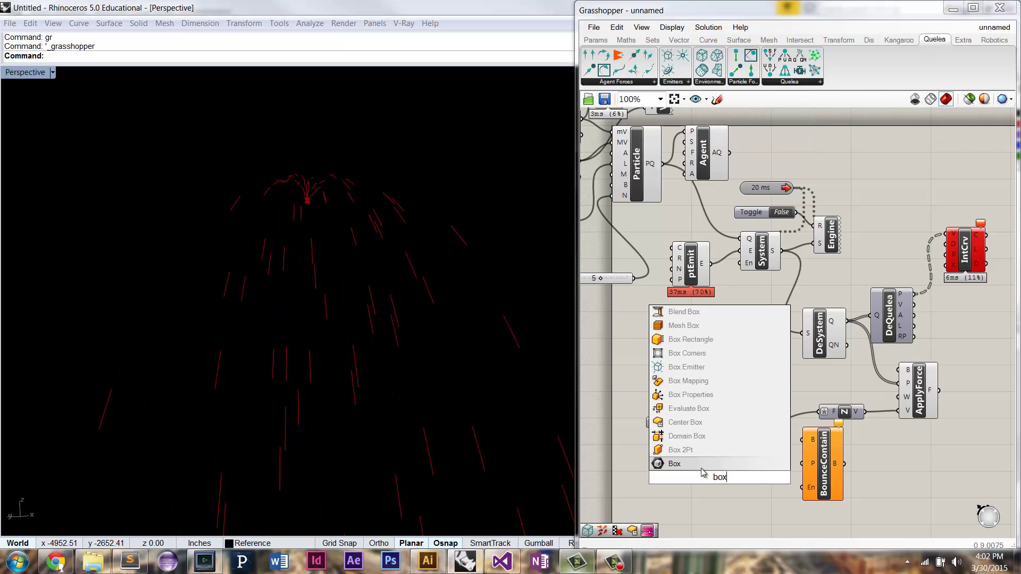
{"action": "left_click", "coordinate": [688, 422]}
{"action": "double_click", "coordinate": [660, 481]}
{"action": "type", "text": "15"}
{"action": "key", "text": "Return"}
{"action": "mouse_move", "coordinate": [702, 488]}
{"action": "left_mouse_down"}
{"action": "mouse_move", "coordinate": [671, 466]}
{"action": "mouse_move", "coordinate": [700, 471]}
{"action": "mouse_move", "coordinate": [700, 482]}
{"action": "left_mouse_up"}
{"action": "left_click_drag", "start_coordinate": [663, 460], "coordinate": [699, 493]}
{"action": "left_click_drag", "start_coordinate": [654, 463], "coordinate": [647, 479]}
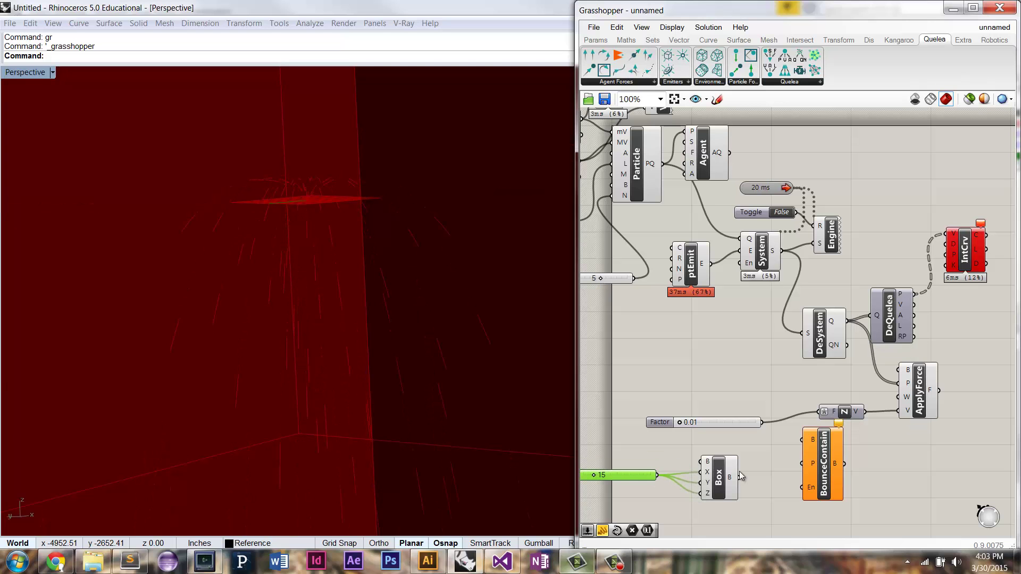
- Add an Axis Aligned Box Environment component and connect the box's B output to its B input
{"action": "double_click", "coordinate": [763, 476]}
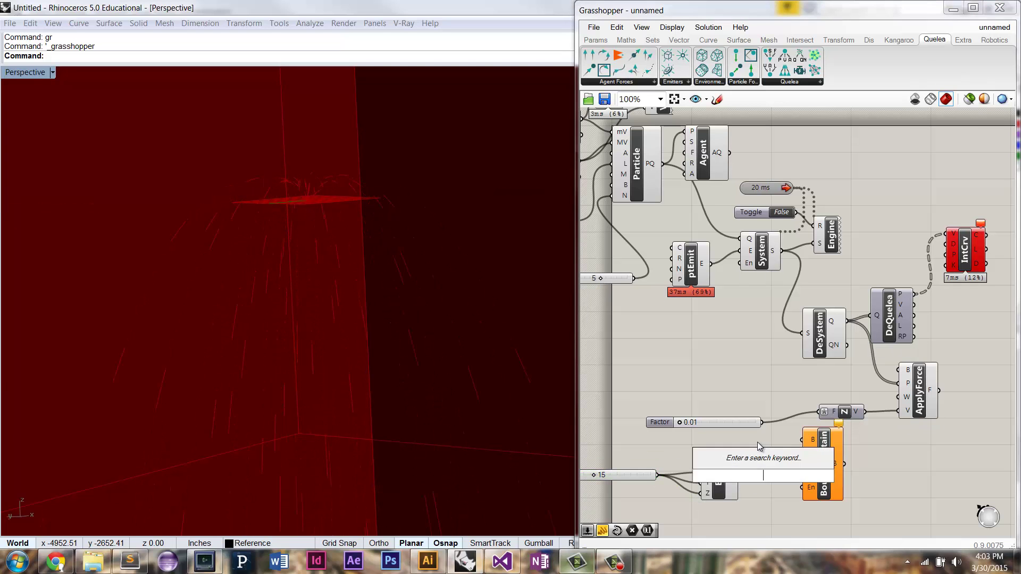
{"action": "type", "text": "env"}
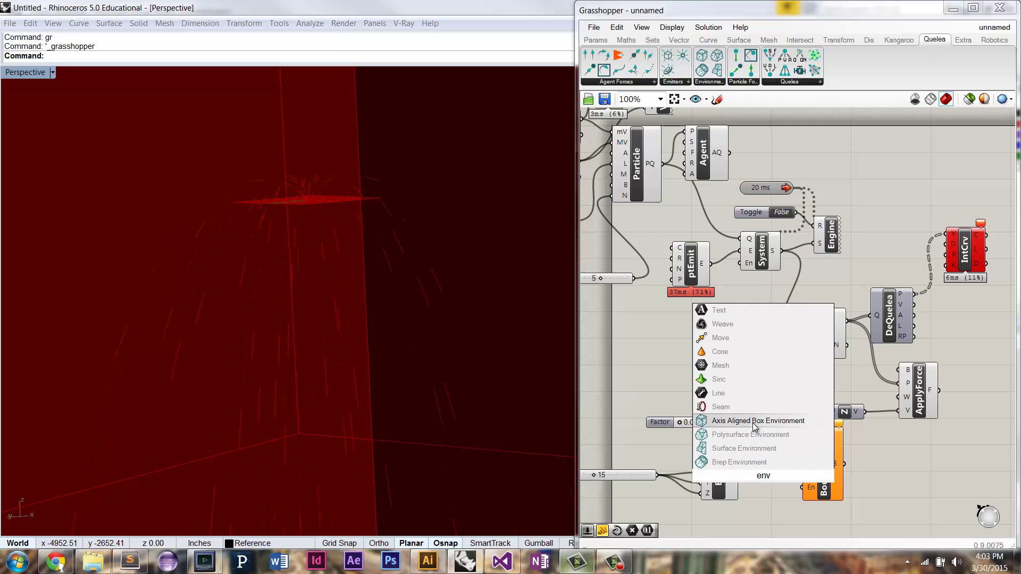
{"action": "left_click", "coordinate": [755, 421]}
{"action": "left_click", "coordinate": [701, 473]}
- Connect the box environment to BounceContain's En input and DeSystem's Q to its P input, and restart the simulation
{"action": "left_click_drag", "start_coordinate": [718, 476], "coordinate": [898, 481]}
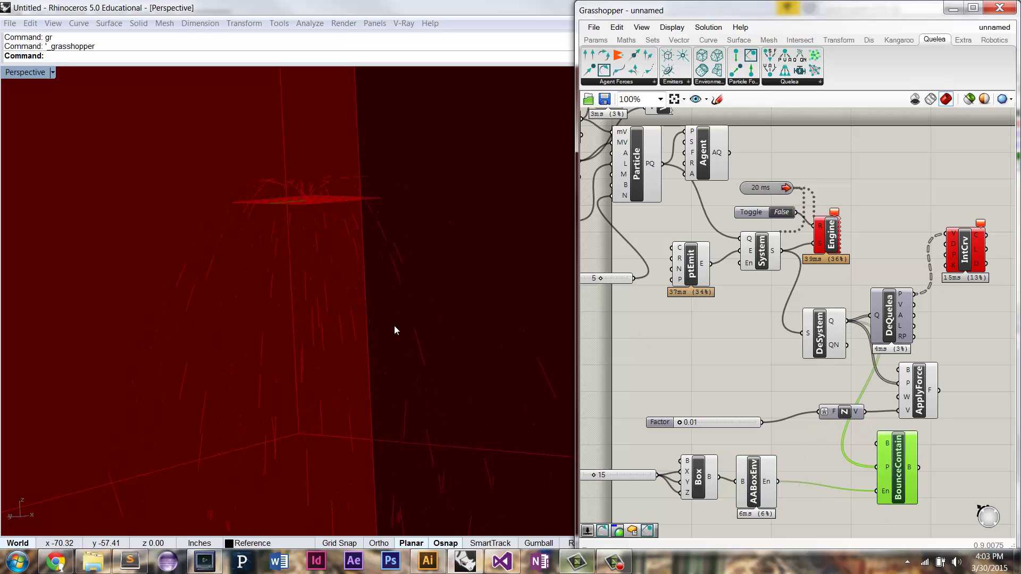
{"action": "scroll", "coordinate": [362, 334], "scroll_direction": "down", "scroll_amount": 5}
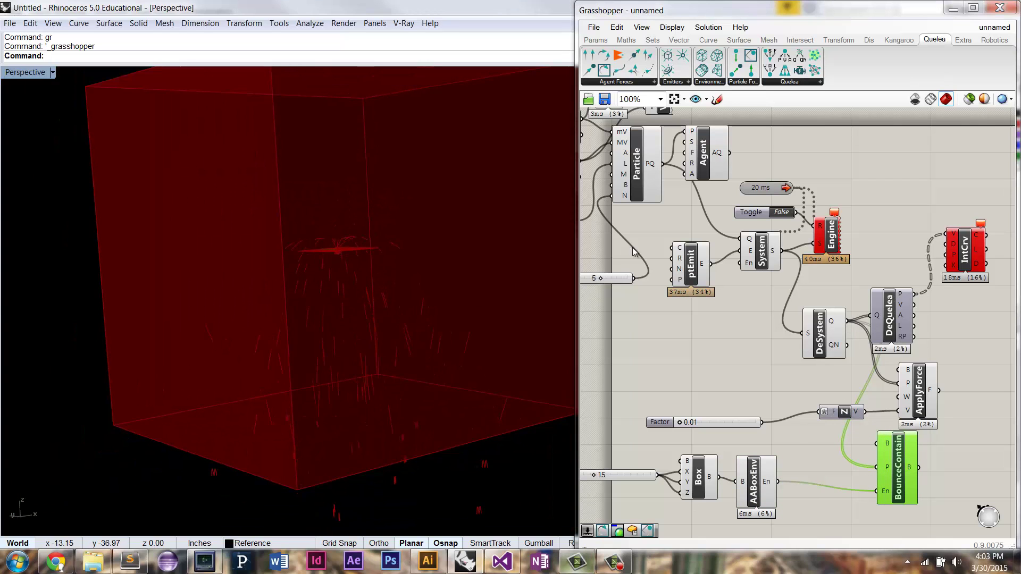
{"action": "double_click", "coordinate": [780, 212]}
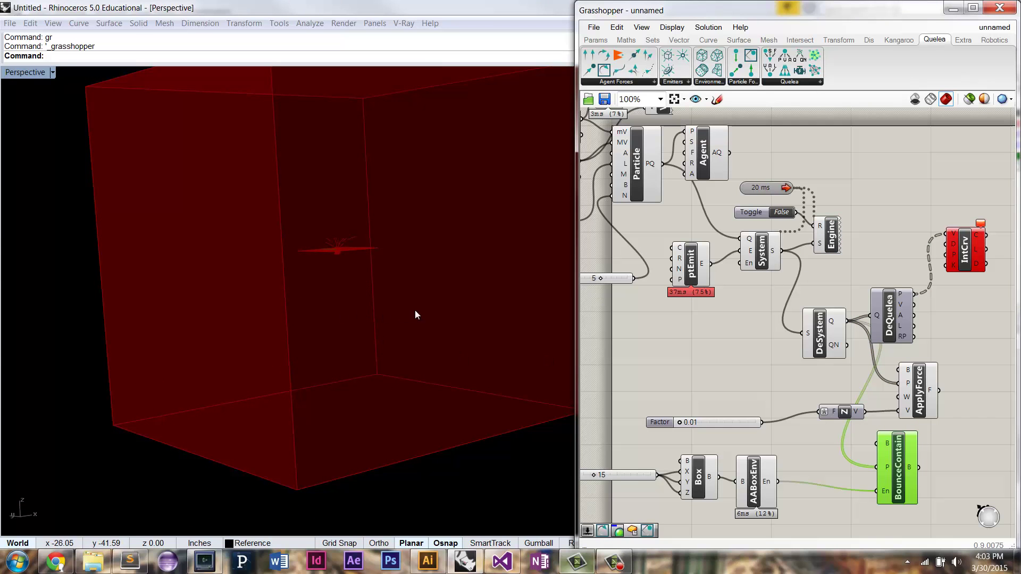
- Add a Brep Wireframe component and connect the box's output to its B input
{"action": "double_click", "coordinate": [796, 457]}
{"action": "type", "text": "wire"}
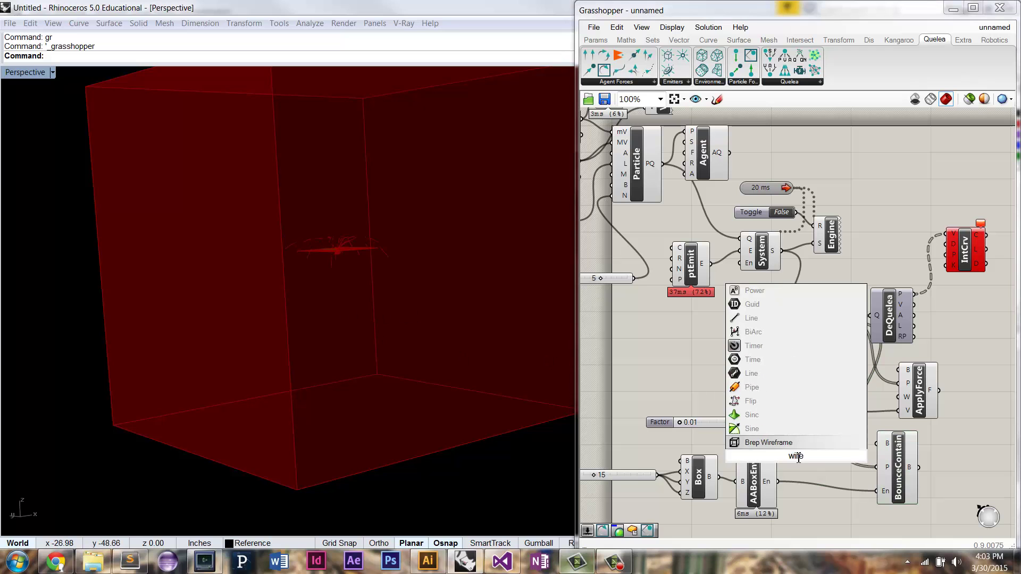
{"action": "left_click", "coordinate": [768, 443]}
{"action": "left_click_drag", "start_coordinate": [783, 448], "coordinate": [712, 477]}
- Turn off the preview of the Center Box component
{"action": "right_click", "coordinate": [799, 451]}
{"action": "right_click", "coordinate": [699, 472]}
{"action": "right_click", "coordinate": [699, 471]}
{"action": "left_click", "coordinate": [733, 493]}
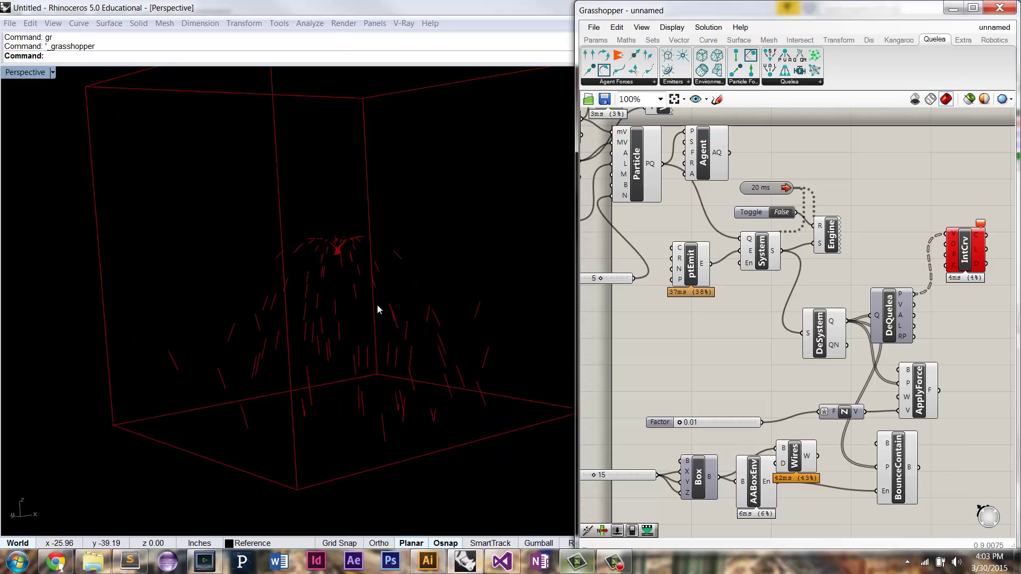
- Examine the particles bouncing inside the wireframe box from several sides
{"action": "right_click_drag", "start_coordinate": [331, 303], "coordinate": [411, 300]}
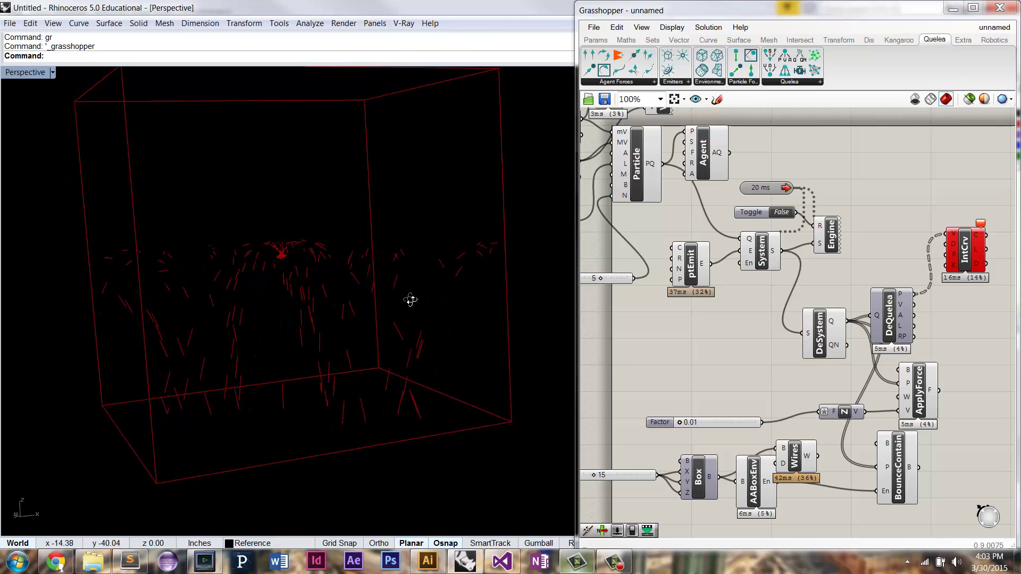
{"action": "mouse_move", "coordinate": [410, 300]}
{"action": "right_mouse_down"}
{"action": "mouse_move", "coordinate": [424, 296]}
{"action": "mouse_move", "coordinate": [435, 353]}
{"action": "mouse_move", "coordinate": [467, 299]}
{"action": "mouse_move", "coordinate": [378, 298]}
{"action": "mouse_move", "coordinate": [406, 298]}
{"action": "right_mouse_up"}
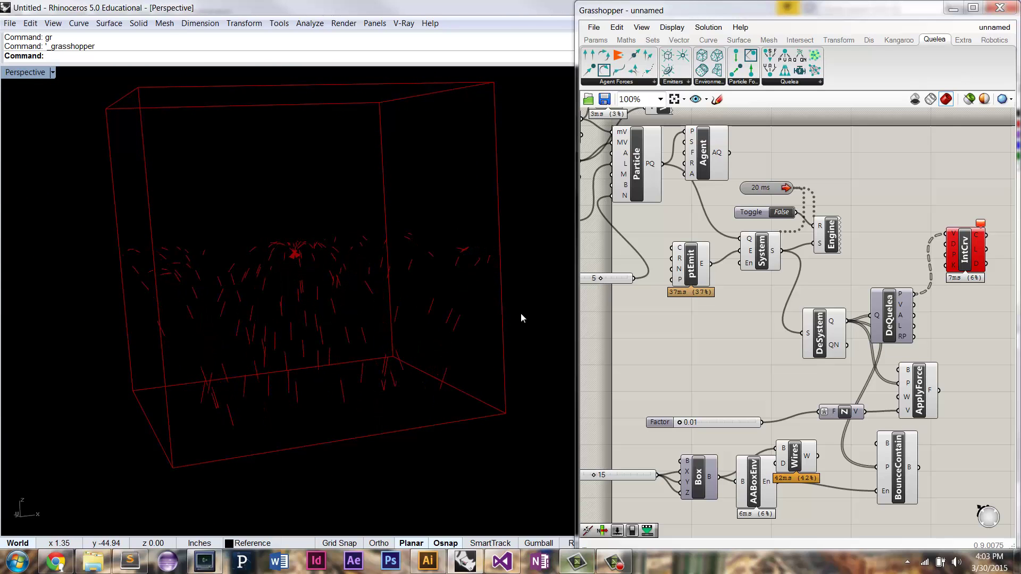
{"action": "key", "text": "Left"}
{"action": "key", "text": "Left"}
{"action": "key", "text": "Left"}
{"action": "key", "text": "Left"}
{"action": "key", "text": "Left"}
{"action": "key", "text": "Left"}
{"action": "key", "text": "Left"}
{"action": "key", "text": "Left"}
{"action": "key", "text": "Left"}
{"action": "key", "text": "Left"}
{"action": "key", "text": "Left"}
{"action": "key", "text": "Left"}
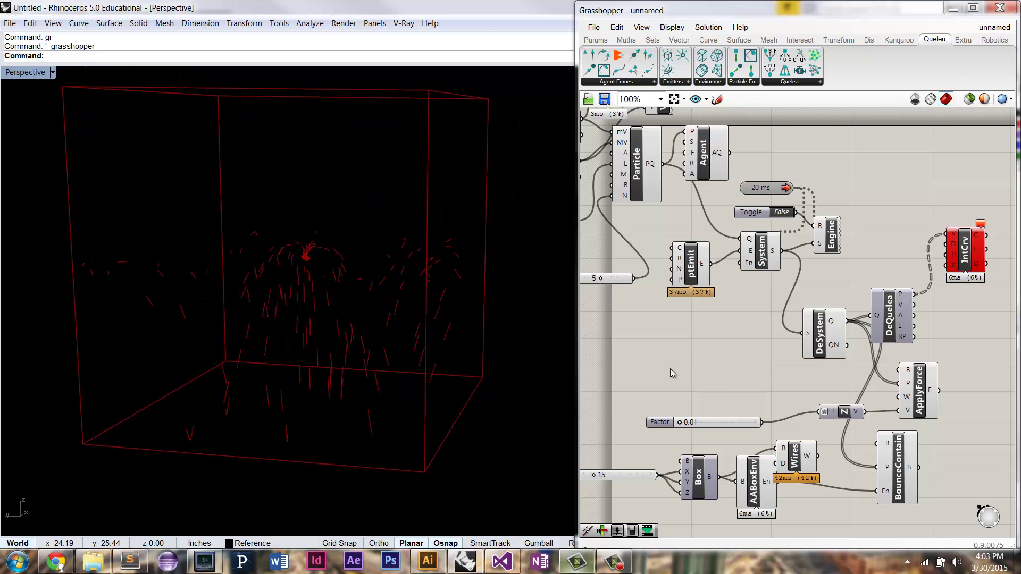
- Add a Separate force component beside ApplyForce and connect DeSystem's Q output to its A input
{"action": "right_click_drag", "start_coordinate": [780, 390], "coordinate": [753, 377]}
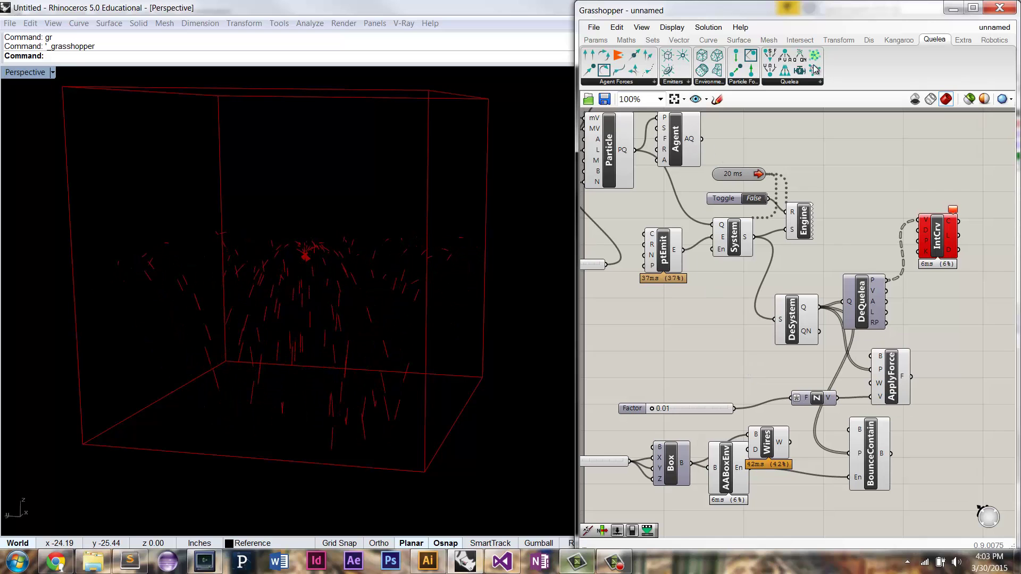
{"action": "left_click", "coordinate": [644, 83]}
{"action": "left_click", "coordinate": [626, 199]}
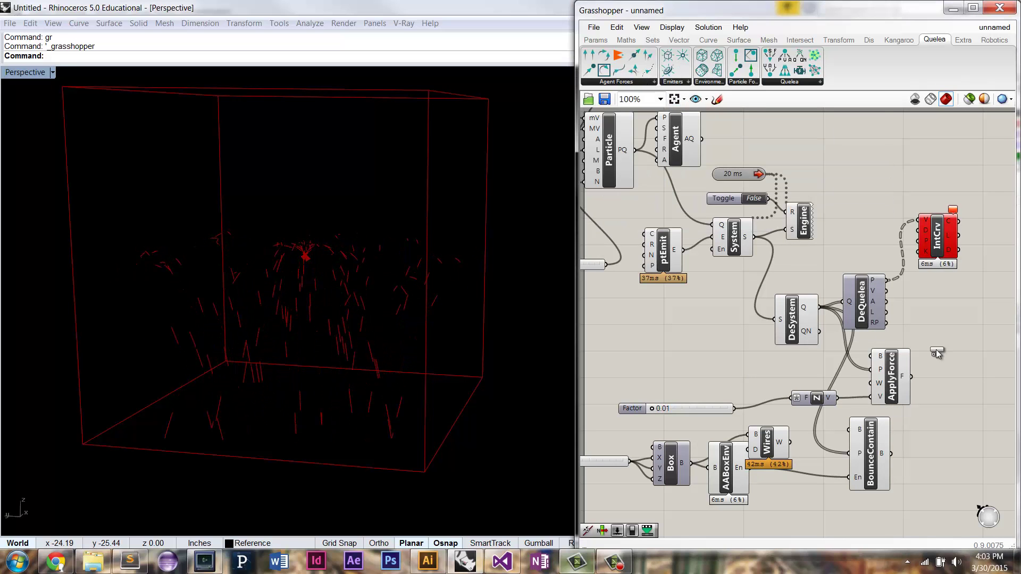
{"action": "left_click", "coordinate": [958, 386]}
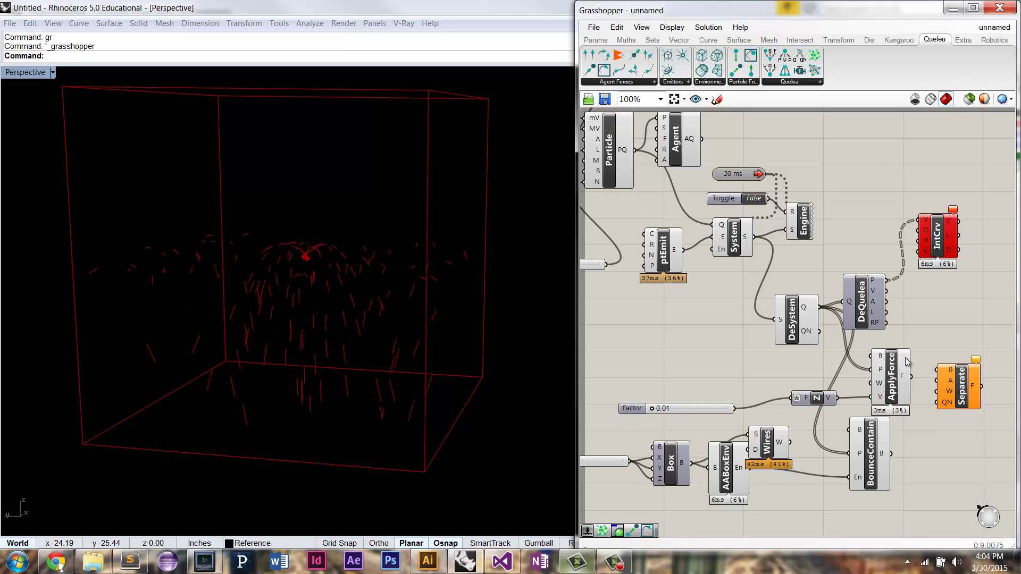
{"action": "left_click_drag", "start_coordinate": [820, 307], "coordinate": [937, 380]}
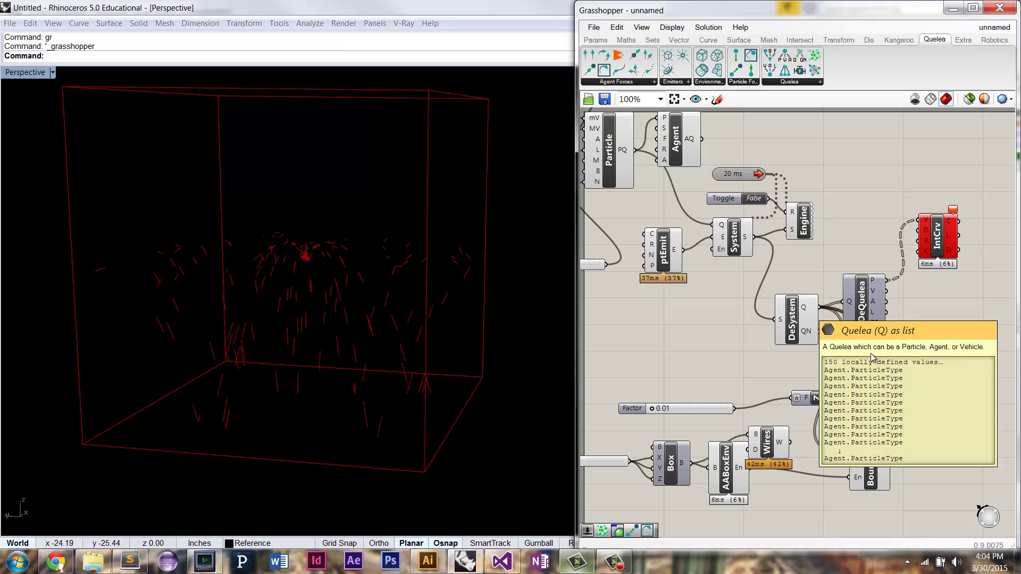
- Add a Get Neighbors in Radius component before Separate and connect DeSystem's Q output to its A input
{"action": "left_click_drag", "start_coordinate": [925, 394], "coordinate": [824, 379]}
{"action": "right_click_drag", "start_coordinate": [951, 342], "coordinate": [831, 332]}
{"action": "double_click", "coordinate": [831, 333]}
{"action": "type", "text": "neig"}
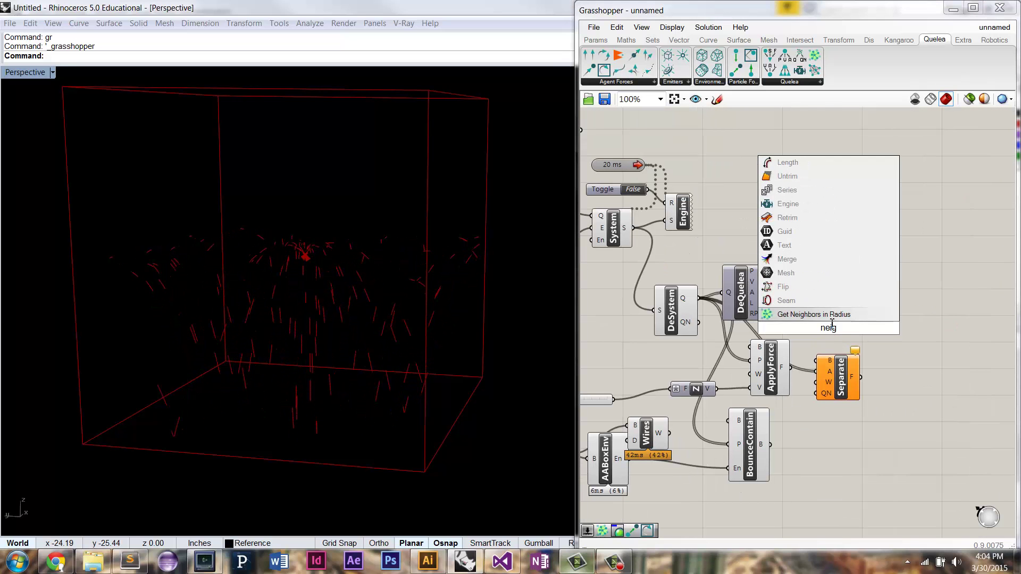
{"action": "key", "text": "Return"}
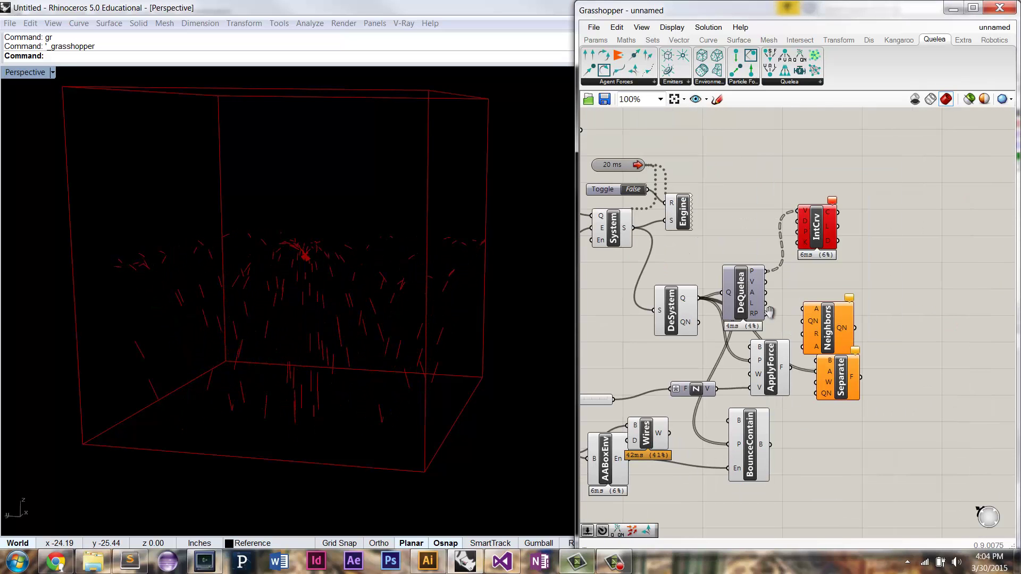
{"action": "right_click_drag", "start_coordinate": [704, 327], "coordinate": [633, 317]}
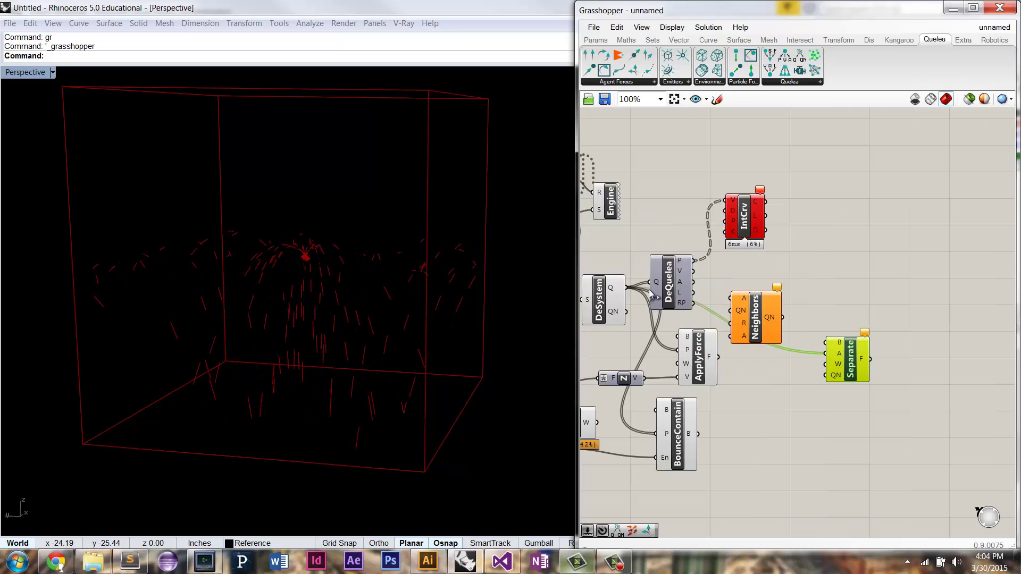
{"action": "left_click_drag", "start_coordinate": [627, 288], "coordinate": [730, 298]}
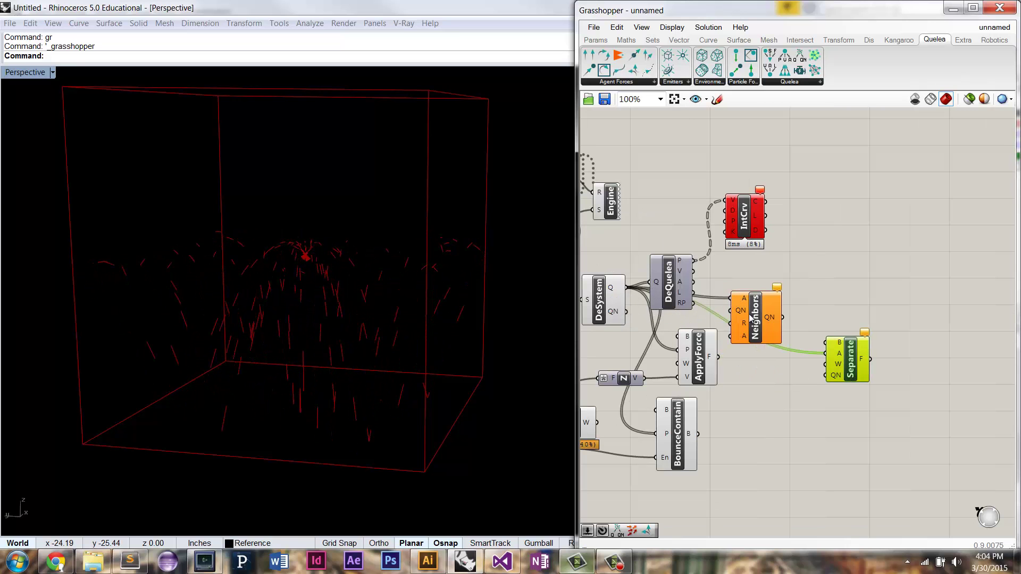
- Connect DeSystem's QN output to Separate's QN input, and feed Agent's AQ output into System's Q input
{"action": "left_click_drag", "start_coordinate": [786, 351], "coordinate": [819, 378]}
{"action": "mouse_move", "coordinate": [835, 349]}
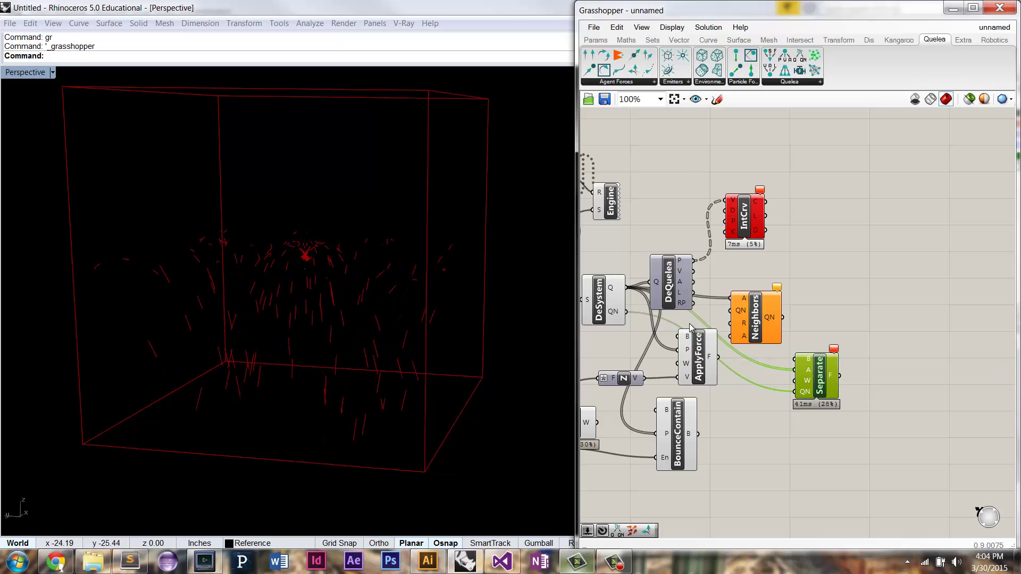
{"action": "right_click_drag", "start_coordinate": [689, 327], "coordinate": [709, 247]}
{"action": "left_click_drag", "start_coordinate": [652, 127], "coordinate": [663, 213]}
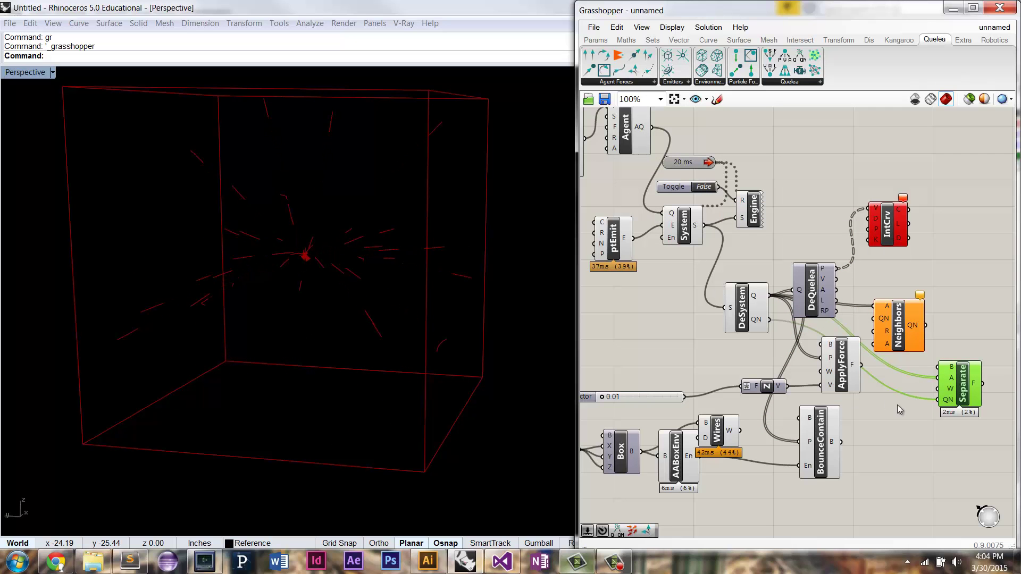
{"action": "right_click_drag", "start_coordinate": [403, 318], "coordinate": [396, 333]}
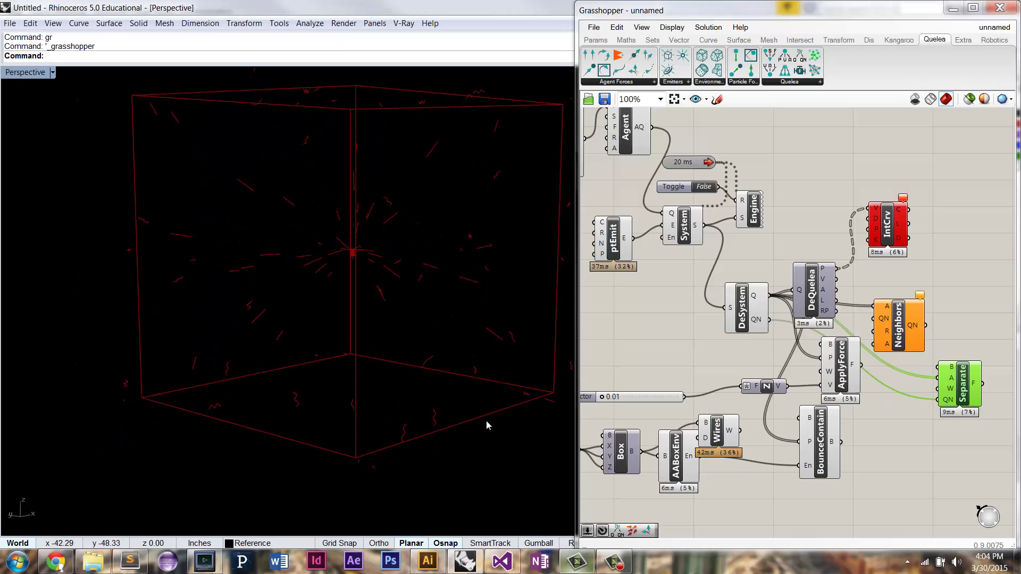
{"action": "right_click_drag", "start_coordinate": [486, 417], "coordinate": [487, 396]}
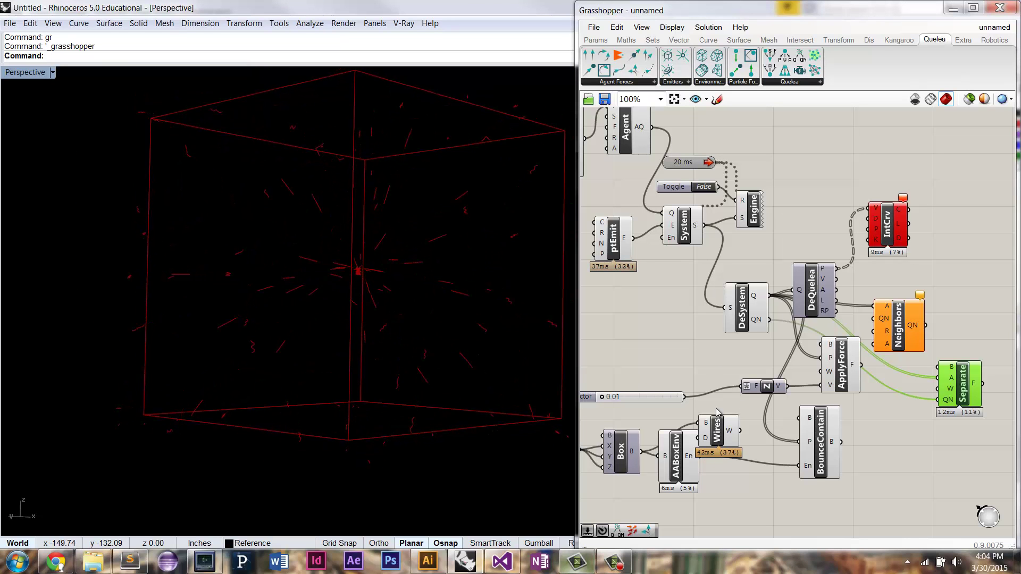
- Connect the box environment's En output to System's En input and restart the simulation with the Engine's toggle
{"action": "right_click_drag", "start_coordinate": [713, 359], "coordinate": [770, 361]}
{"action": "left_click_drag", "start_coordinate": [731, 451], "coordinate": [721, 241]}
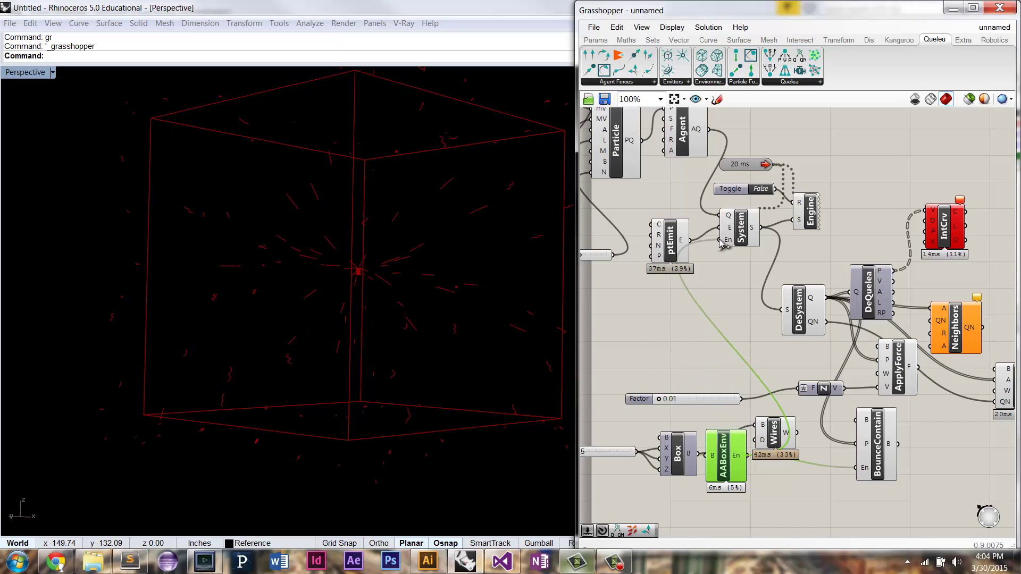
{"action": "double_click", "coordinate": [761, 190]}
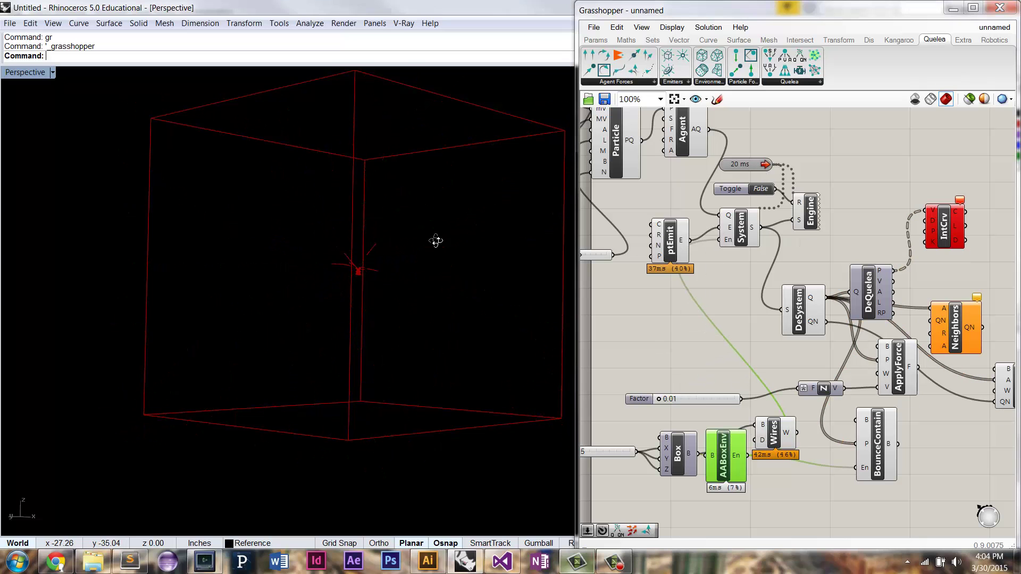
{"action": "right_click_drag", "start_coordinate": [436, 243], "coordinate": [435, 275]}
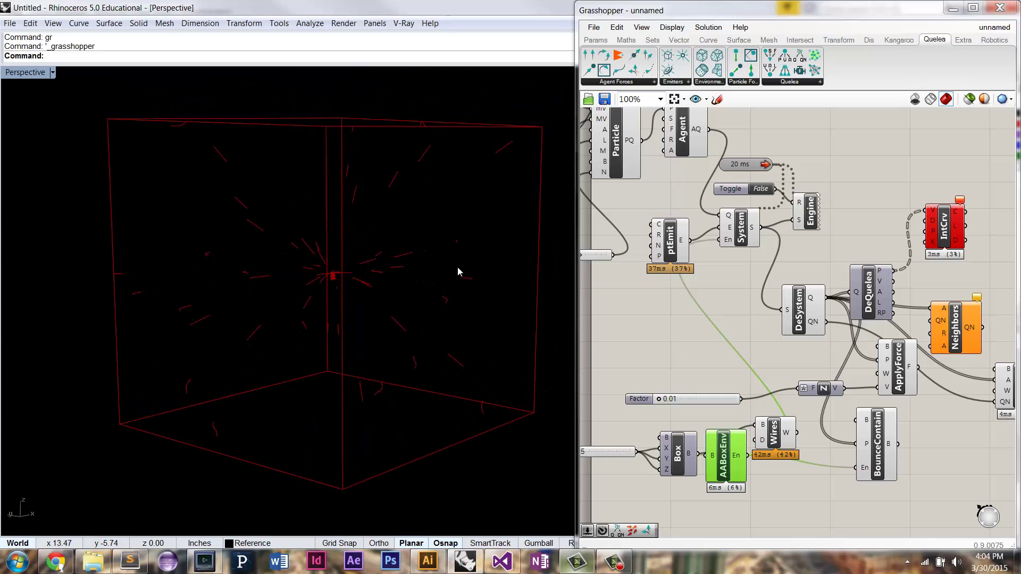
{"action": "right_click_drag", "start_coordinate": [451, 283], "coordinate": [435, 289]}
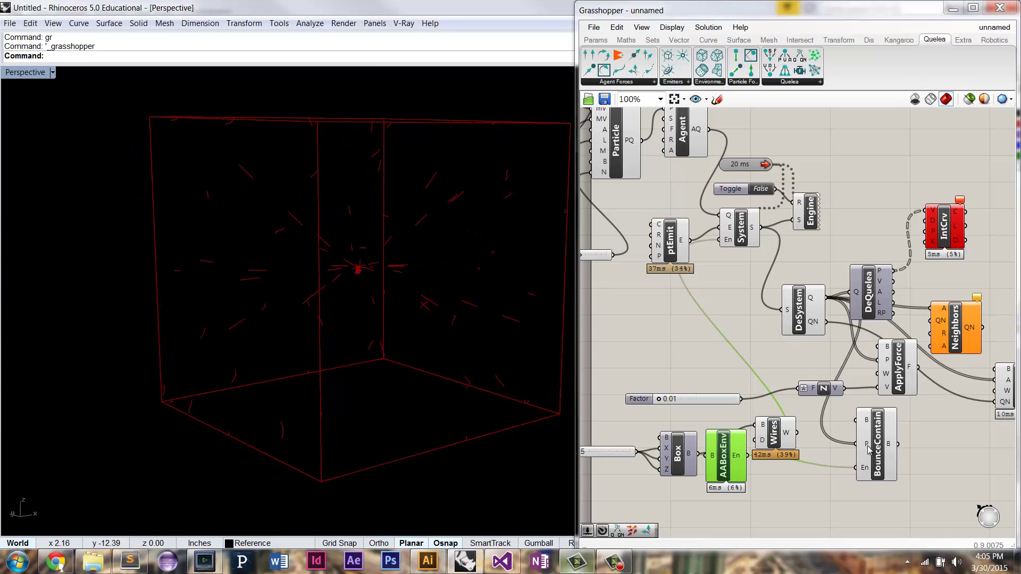
{"action": "mouse_move", "coordinate": [869, 449]}
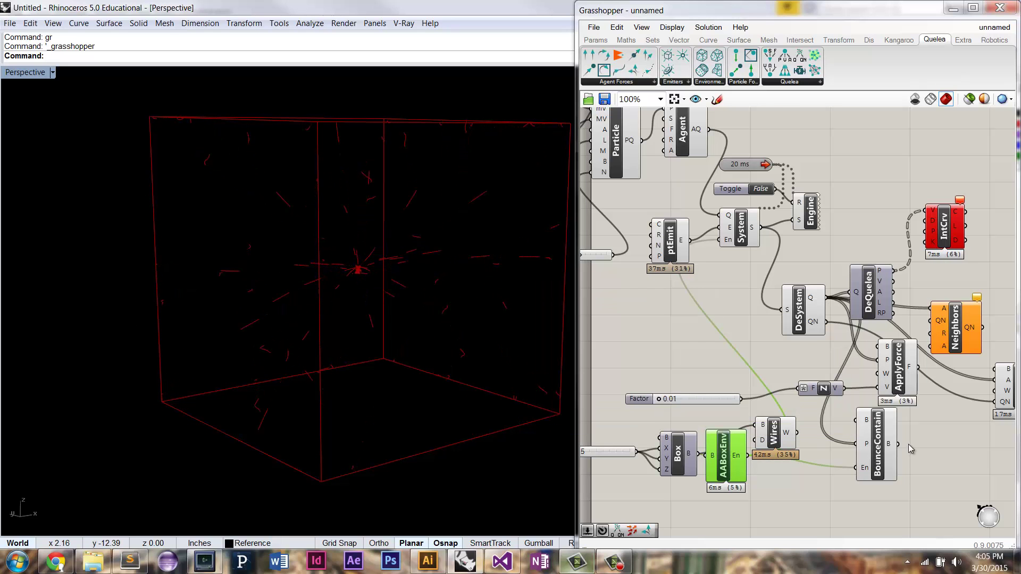
- Route DeSystem's QN through Neighbors' QN input into Separate's QN input, and restart the simulation
{"action": "right_click_drag", "start_coordinate": [945, 448], "coordinate": [849, 446]}
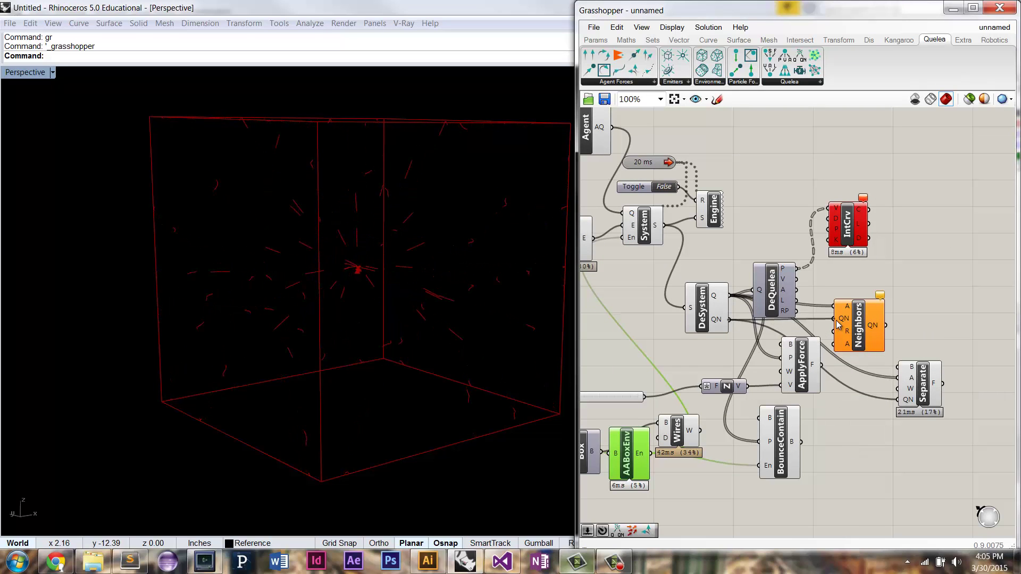
{"action": "left_click_drag", "start_coordinate": [885, 325], "coordinate": [896, 400]}
{"action": "left_click", "coordinate": [663, 187]}
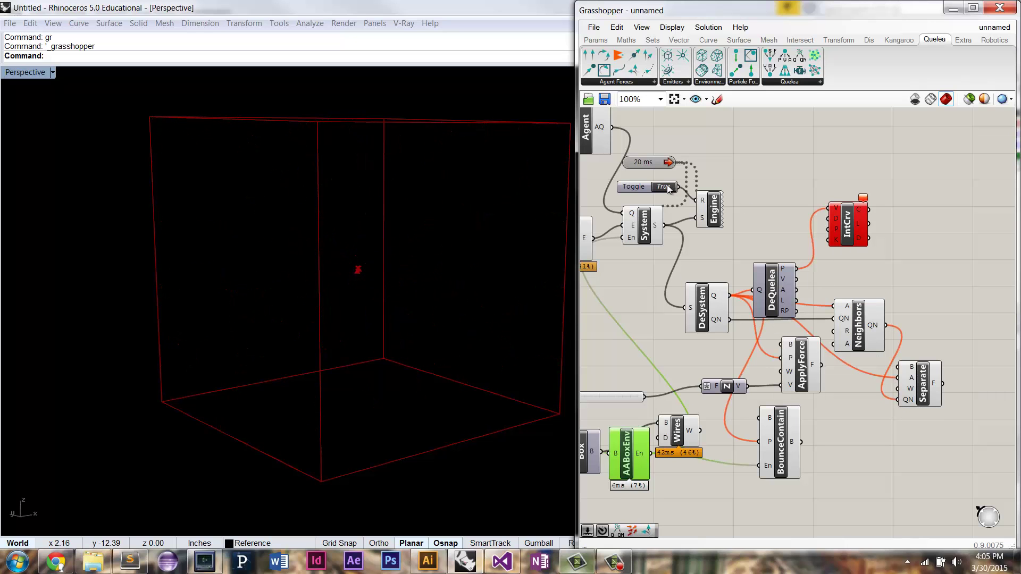
{"action": "double_click", "coordinate": [668, 188]}
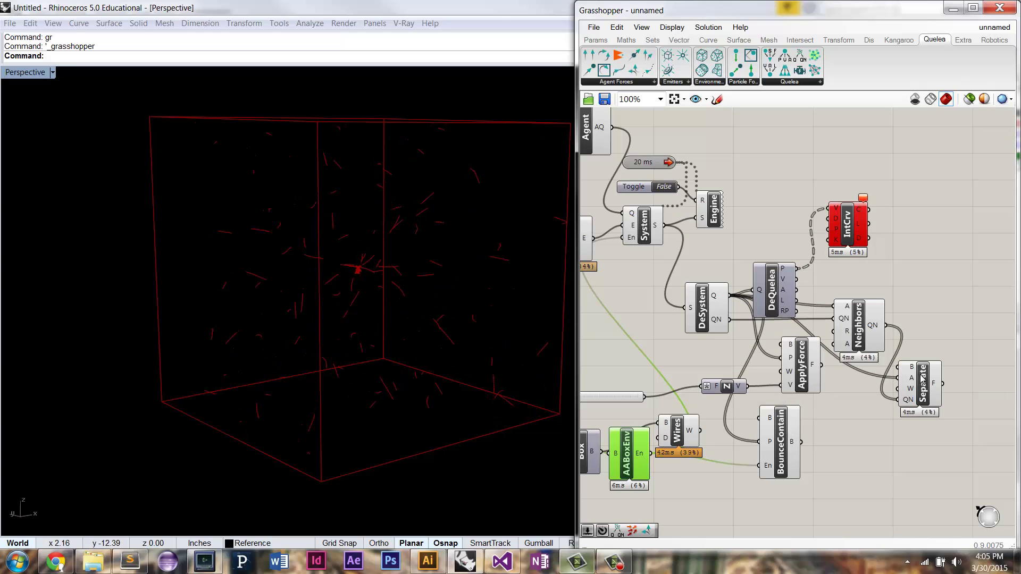
{"action": "mouse_move", "coordinate": [669, 278]}
{"action": "right_mouse_down"}
{"action": "mouse_move", "coordinate": [784, 304]}
{"action": "mouse_move", "coordinate": [680, 282]}
{"action": "mouse_move", "coordinate": [681, 269]}
{"action": "right_mouse_up"}
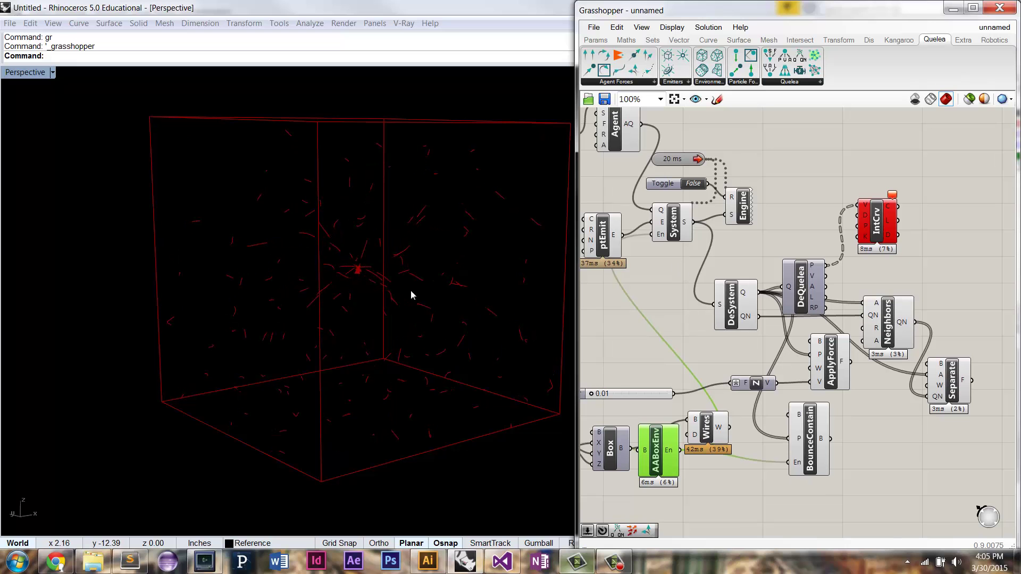
{"action": "mouse_move", "coordinate": [390, 368]}
{"action": "right_mouse_down"}
{"action": "mouse_move", "coordinate": [408, 330]}
{"action": "mouse_move", "coordinate": [405, 361]}
{"action": "mouse_move", "coordinate": [386, 371]}
{"action": "right_mouse_up"}
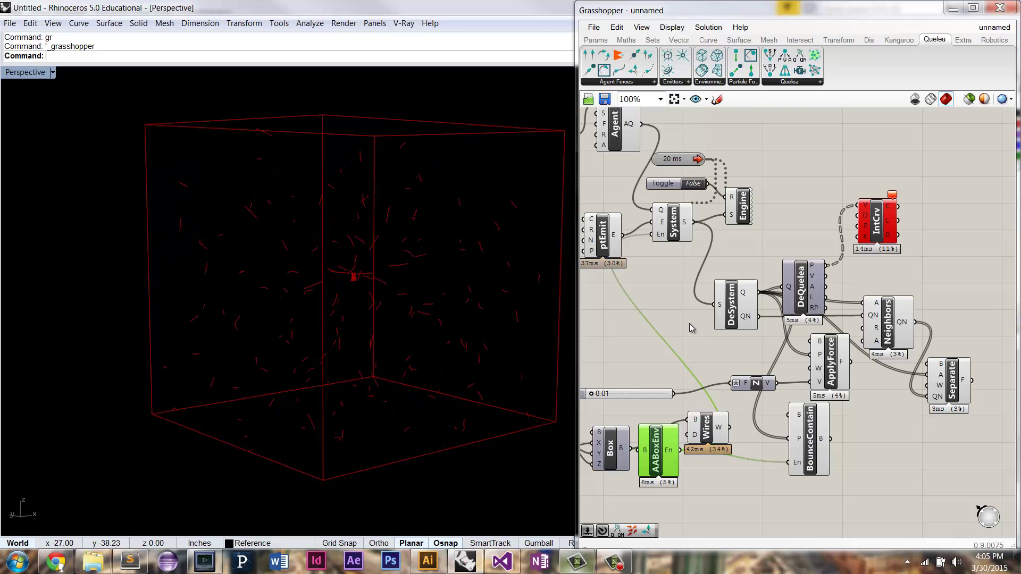
{"action": "mouse_move", "coordinate": [660, 215]}
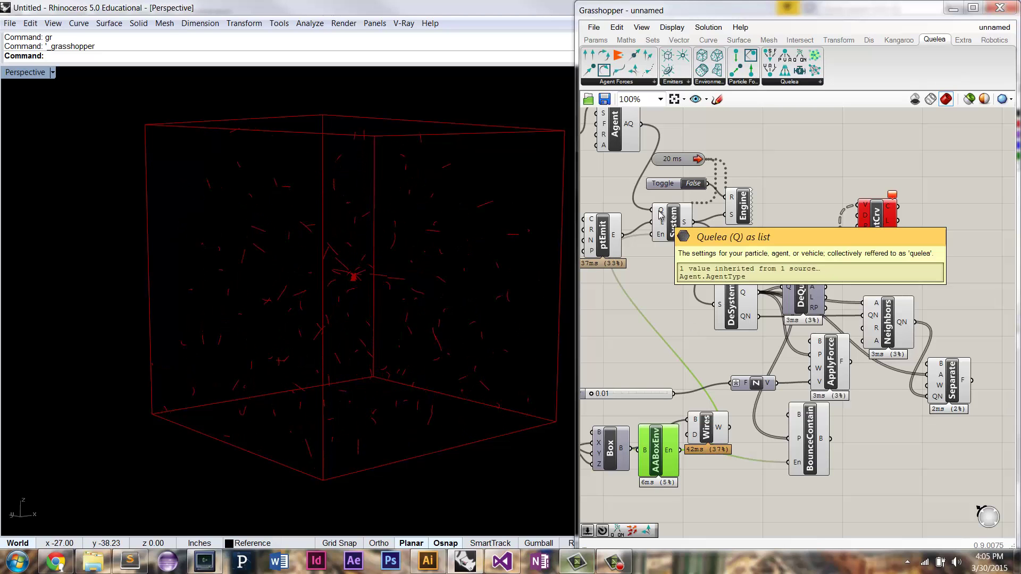